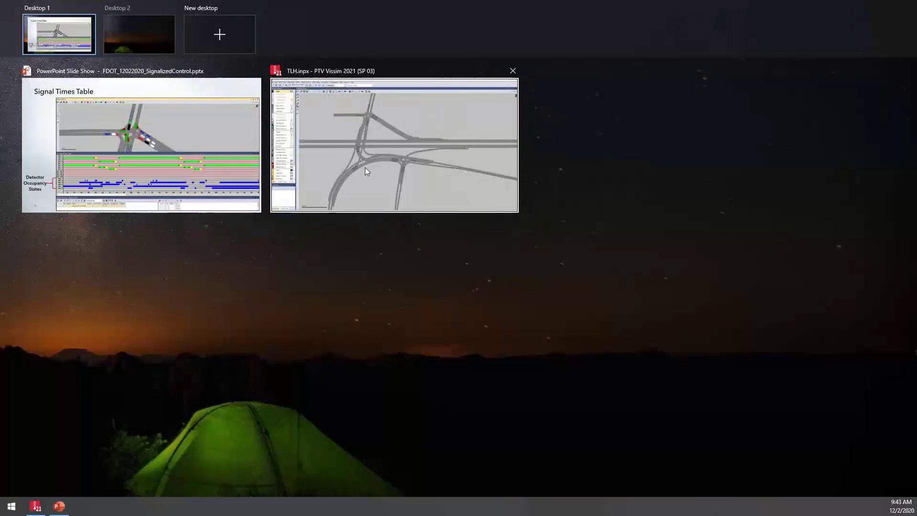
# Switch to PTV Vissim, display the signal controllers list, and enlarge it below the network view of the intersections
pyautogui.click(365, 167)
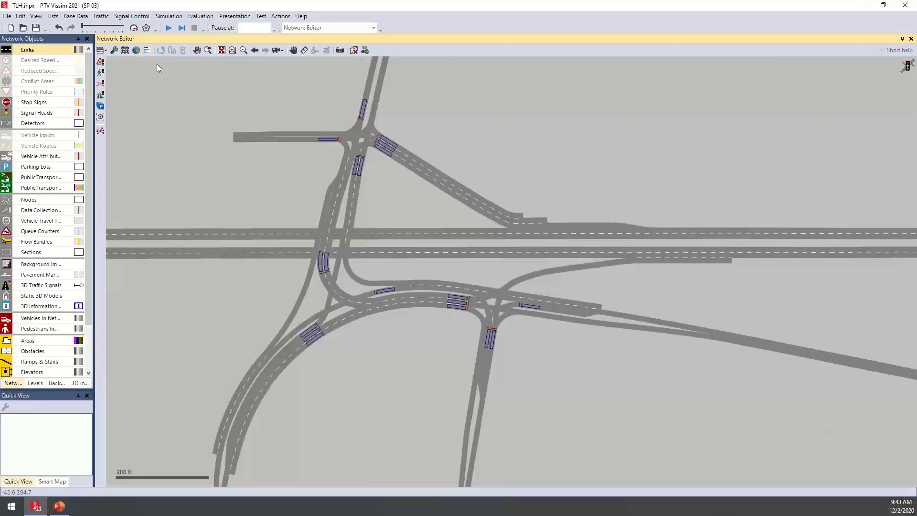
pyautogui.click(145, 20)
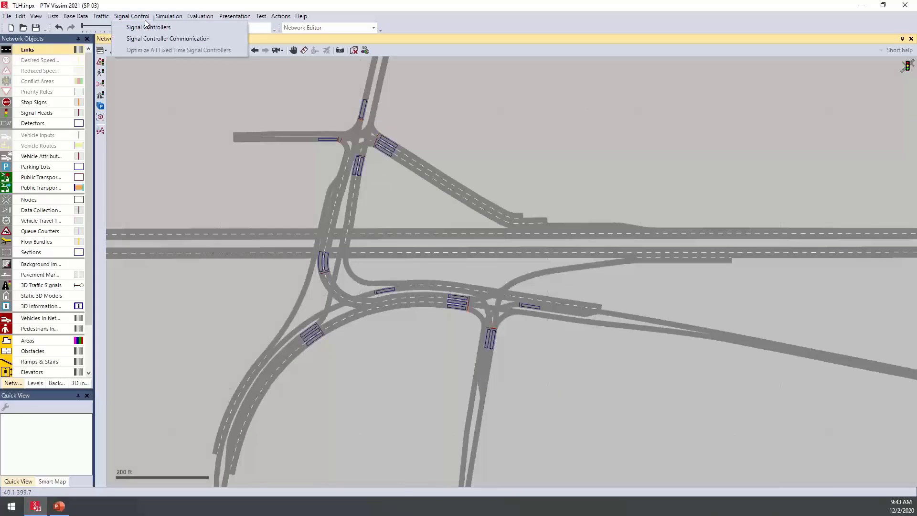
pyautogui.click(193, 27)
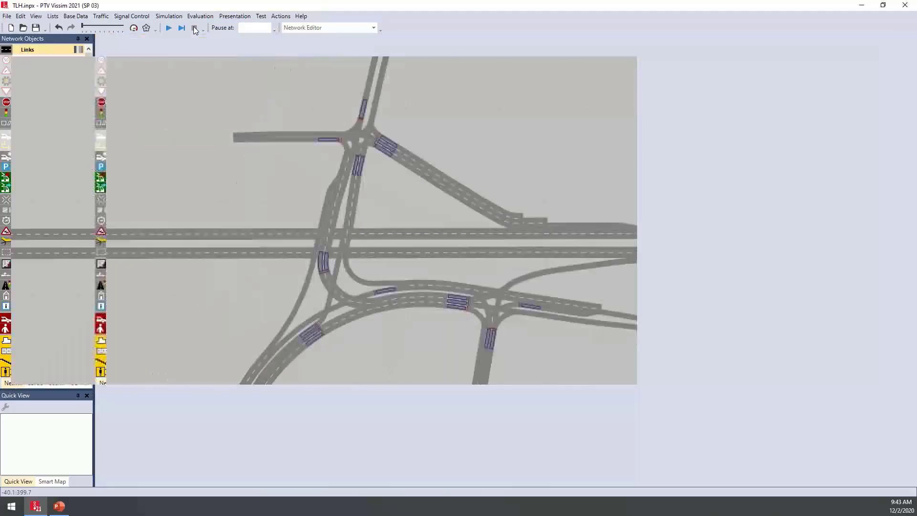
pyautogui.click(193, 26)
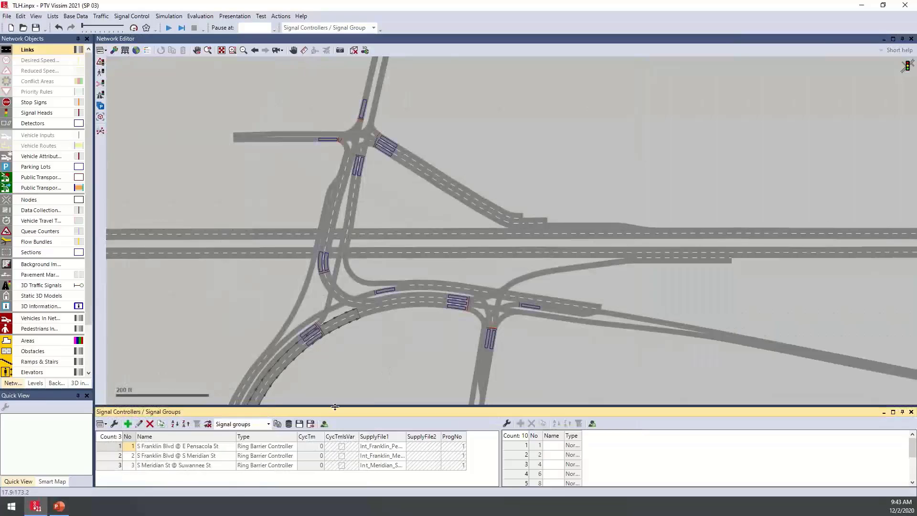
pyautogui.moveTo(361, 407); pyautogui.dragTo(365, 377)
pyautogui.moveTo(506, 296); pyautogui.dragTo(426, 259)
pyautogui.scroll(1, 426, 260)
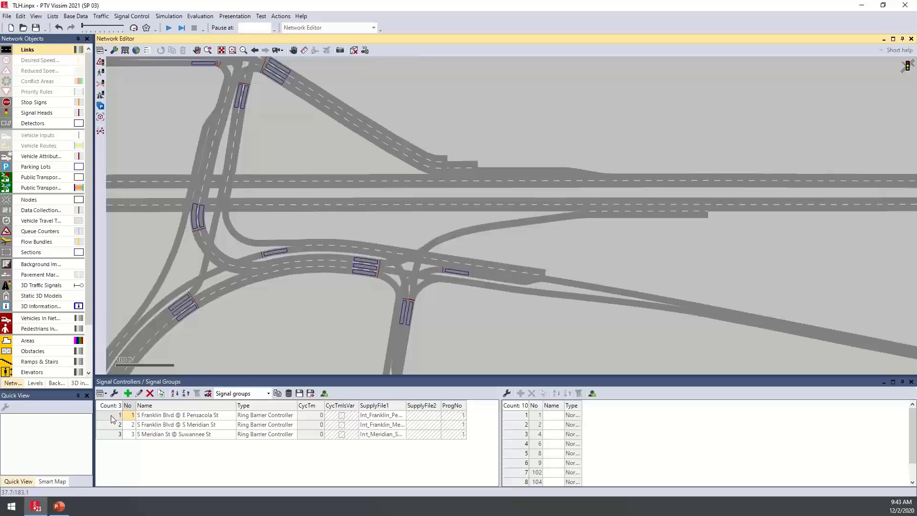
# View the signal groups through the settings of the S Franklin Blvd @ E Pensacola St controller, and close both dialogs without saving
pyautogui.doubleClick(111, 417)
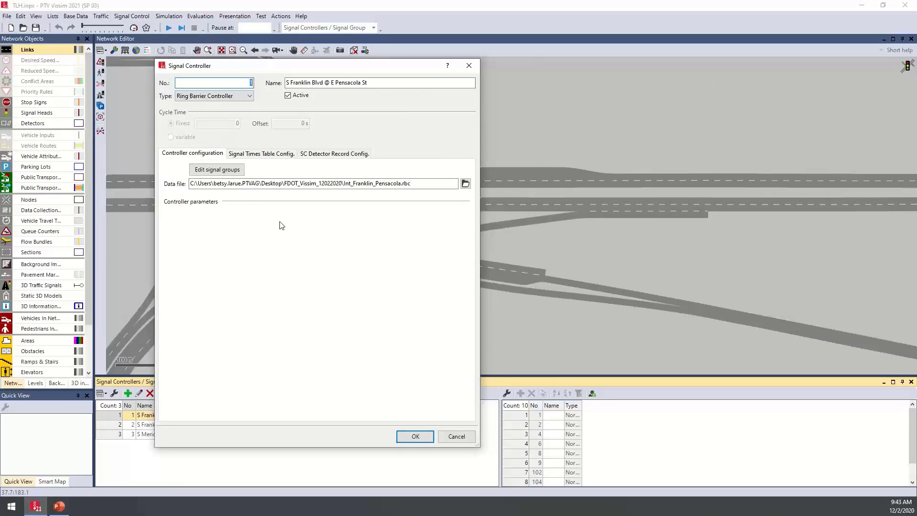
pyautogui.click(222, 174)
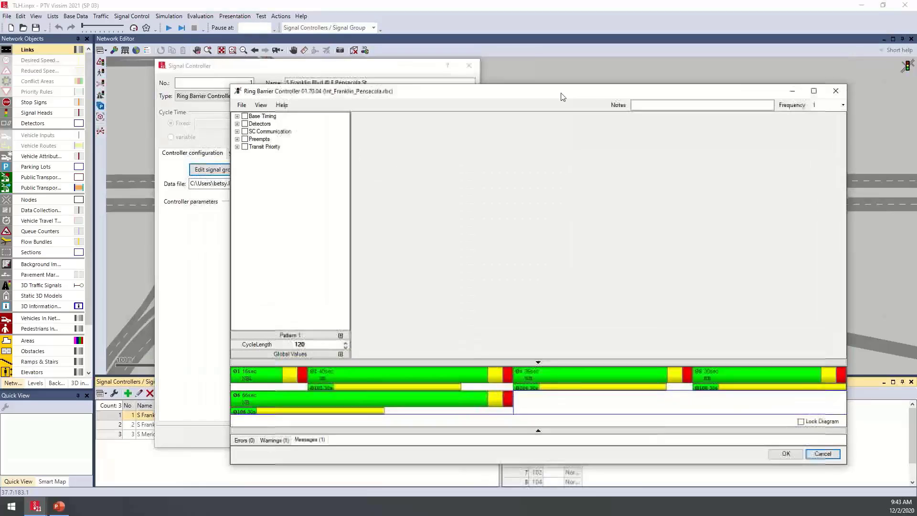
pyautogui.click(822, 454)
pyautogui.click(457, 437)
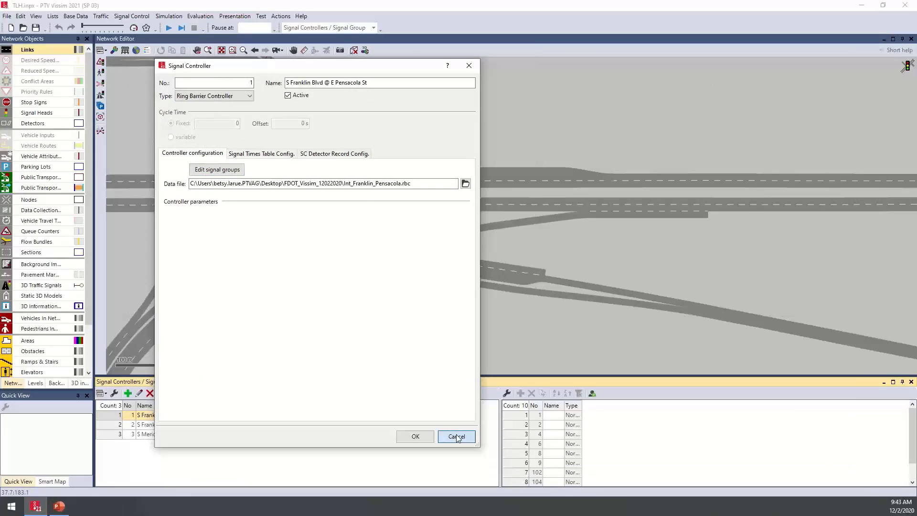
pyautogui.click(527, 256)
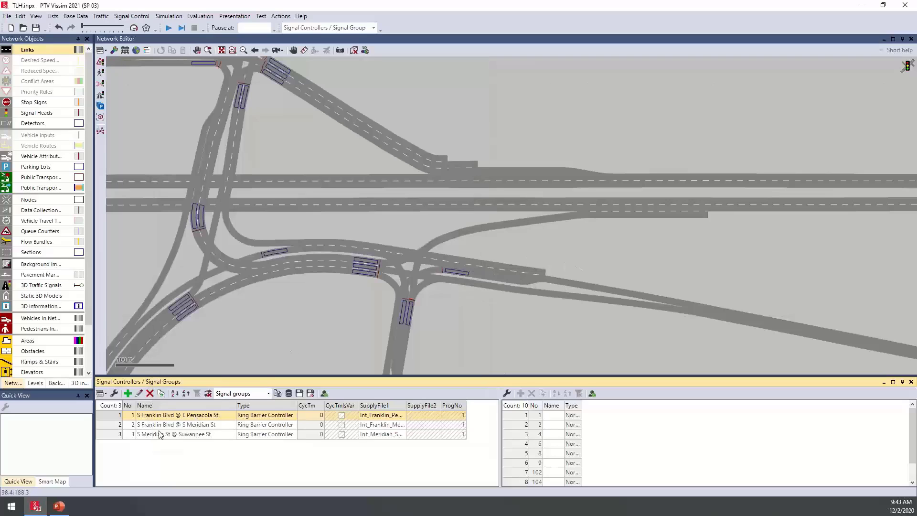
# Edit the signal groups of S Franklin Blvd @ E Pensacola St directly from the controller list and switch the editor to Basic View
pyautogui.rightClick(111, 414)
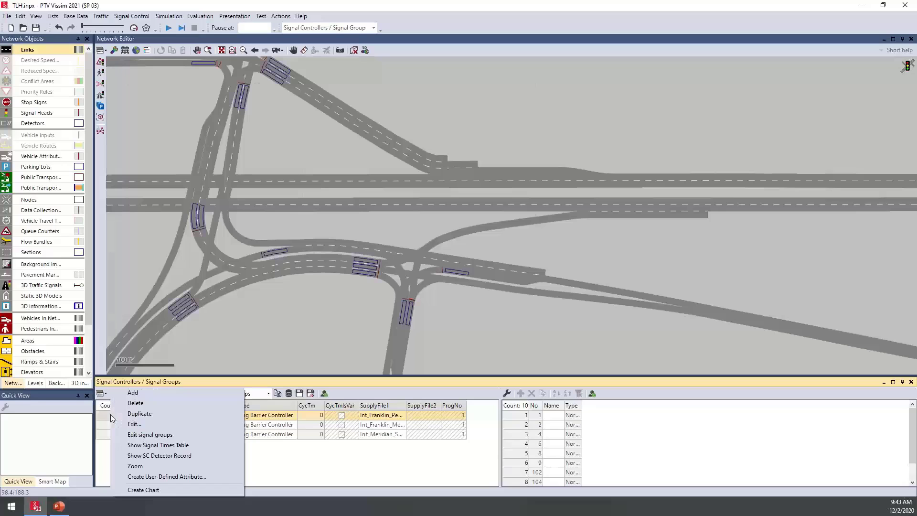
pyautogui.click(190, 436)
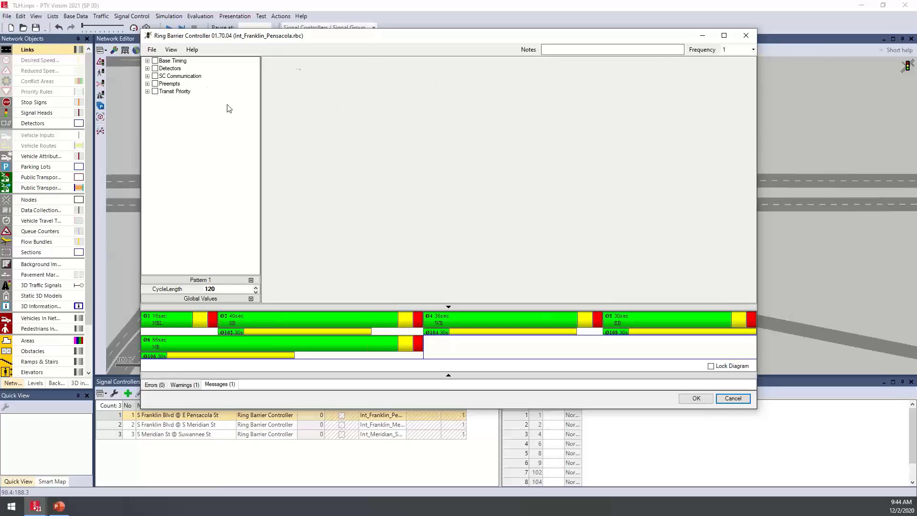
pyautogui.click(171, 50)
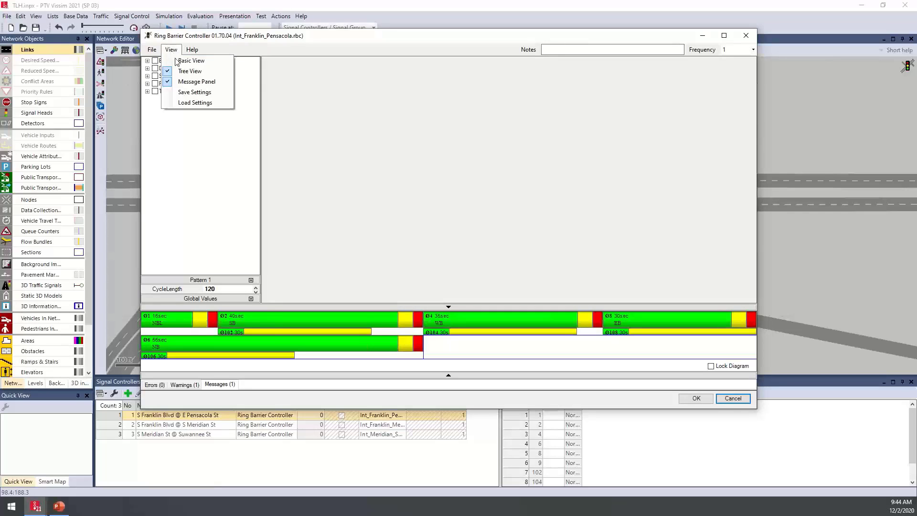
pyautogui.click(205, 61)
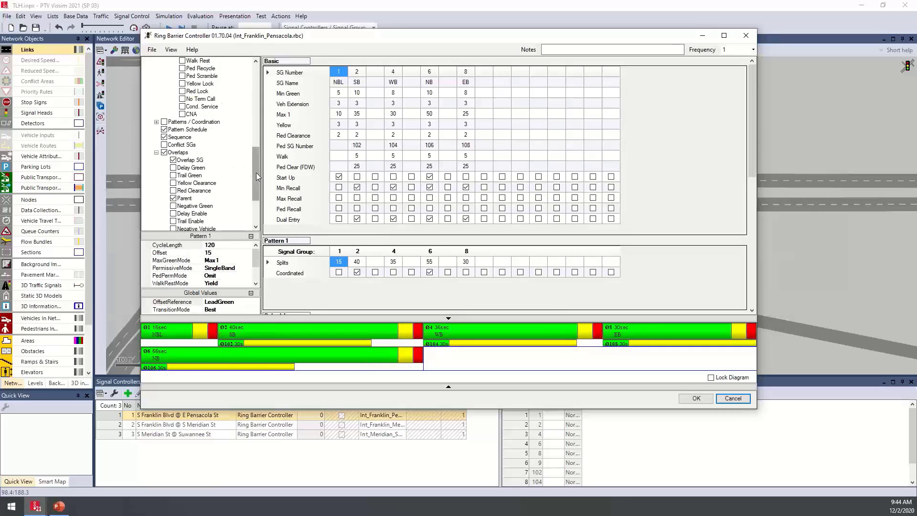
# Examine the controller's parameter tree, with Patterns / Coordination expanded, and the basic timing, Pattern 1, schedule and sequence tables
pyautogui.scroll(3, 256, 173)
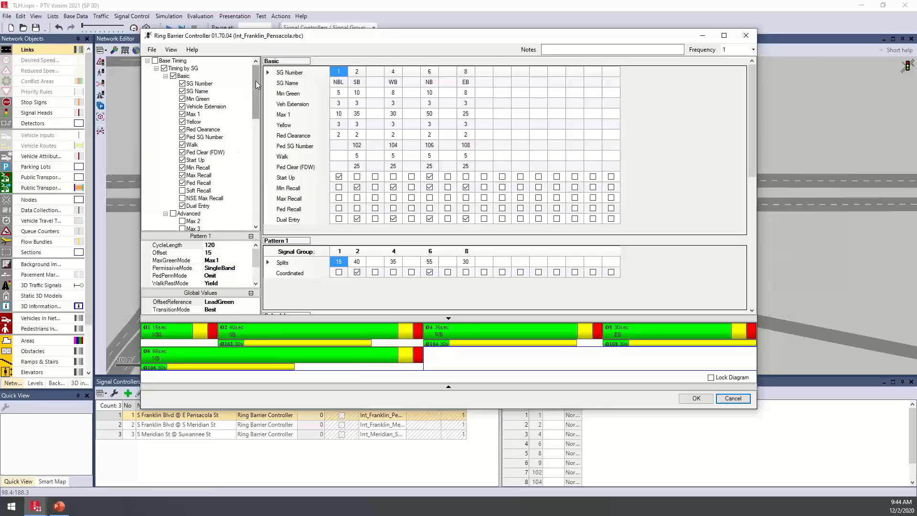
pyautogui.moveTo(256, 82); pyautogui.dragTo(258, 125)
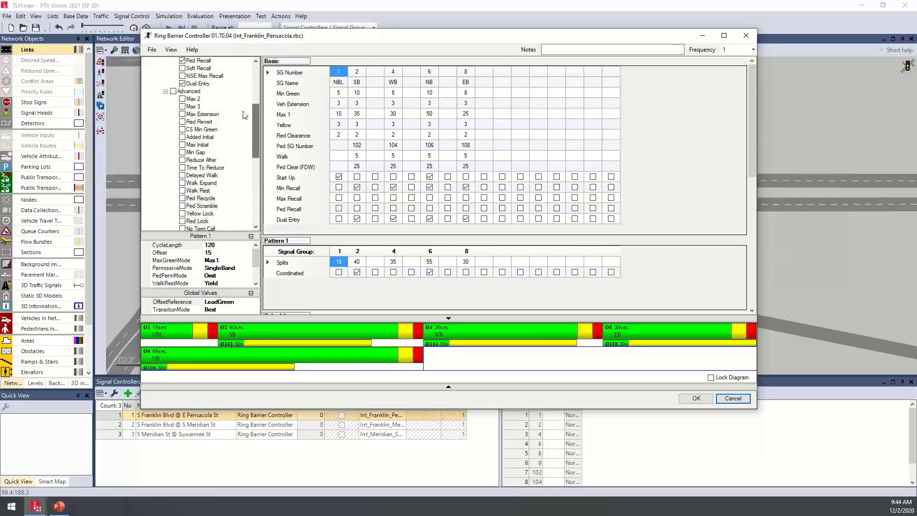
pyautogui.scroll(-6, 257, 145)
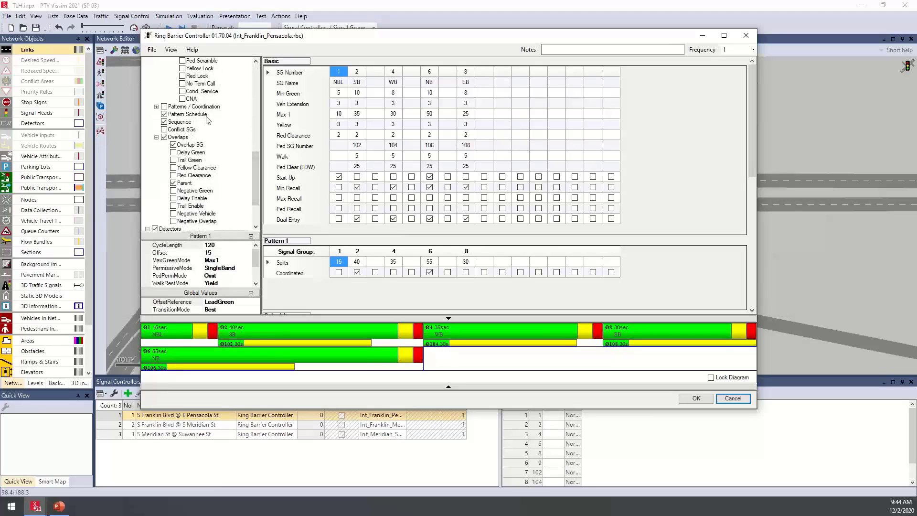
pyautogui.click(156, 106)
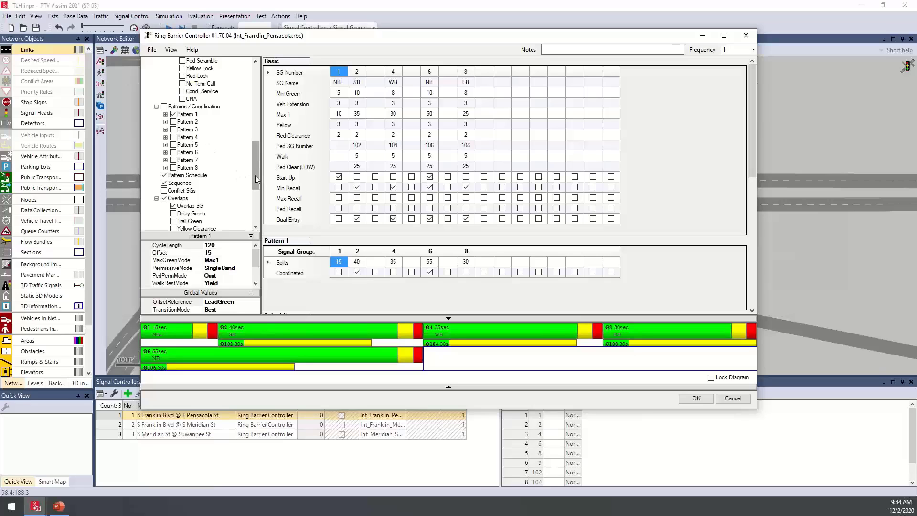
pyautogui.moveTo(256, 176); pyautogui.dragTo(265, 101)
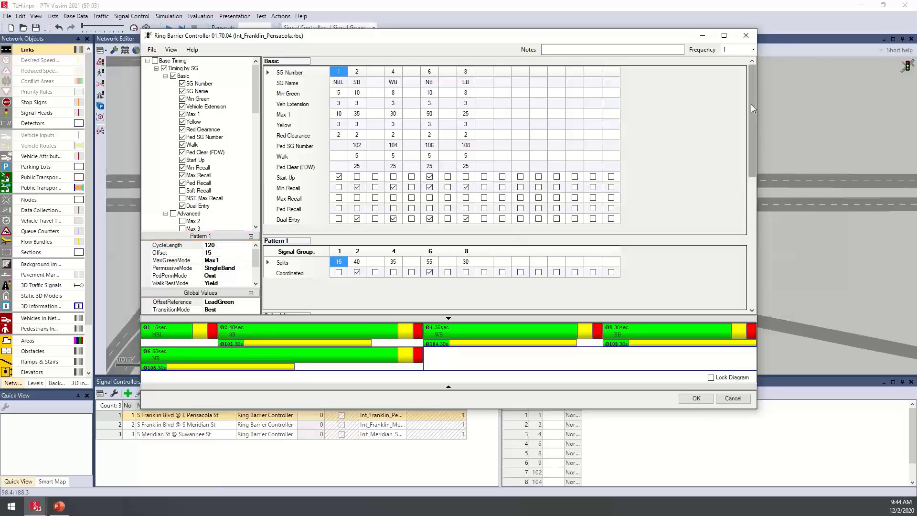
pyautogui.moveTo(752, 104); pyautogui.dragTo(761, 173)
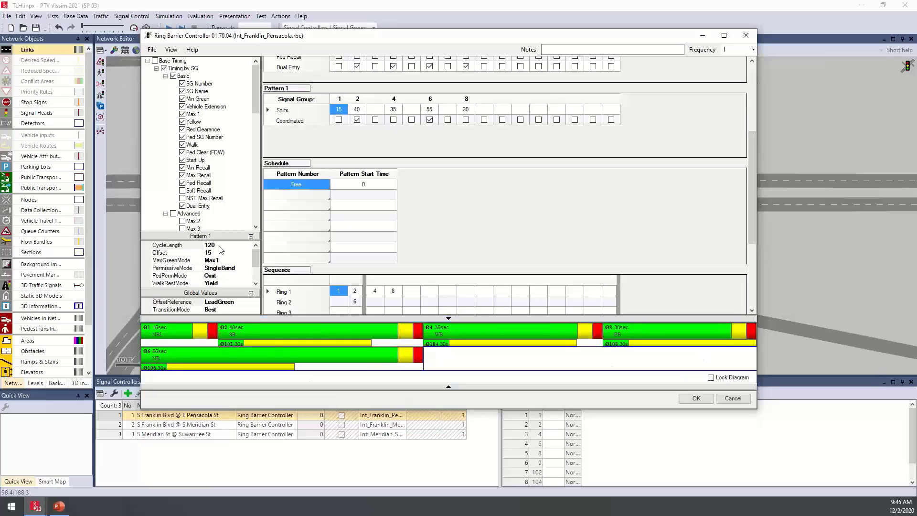
# For Free Running, adjust the timing diagram to a Max 1 of 25 for signal group 2 (SB) and 40 for signal group 6 (NB)
pyautogui.click(251, 237)
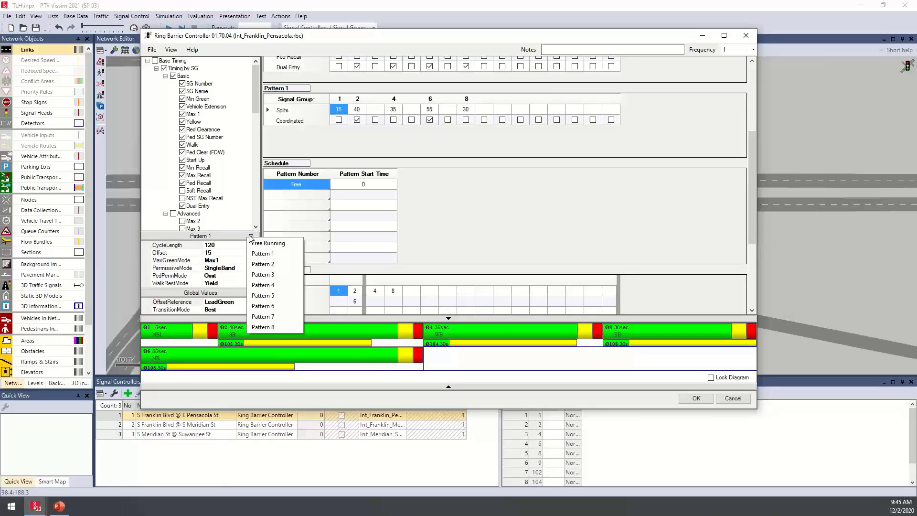
pyautogui.click(283, 244)
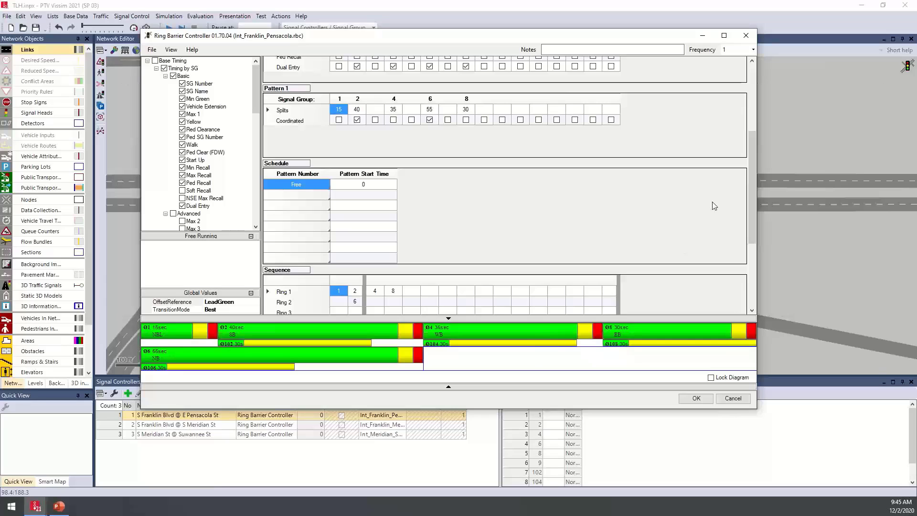
pyautogui.moveTo(753, 165); pyautogui.dragTo(749, 85)
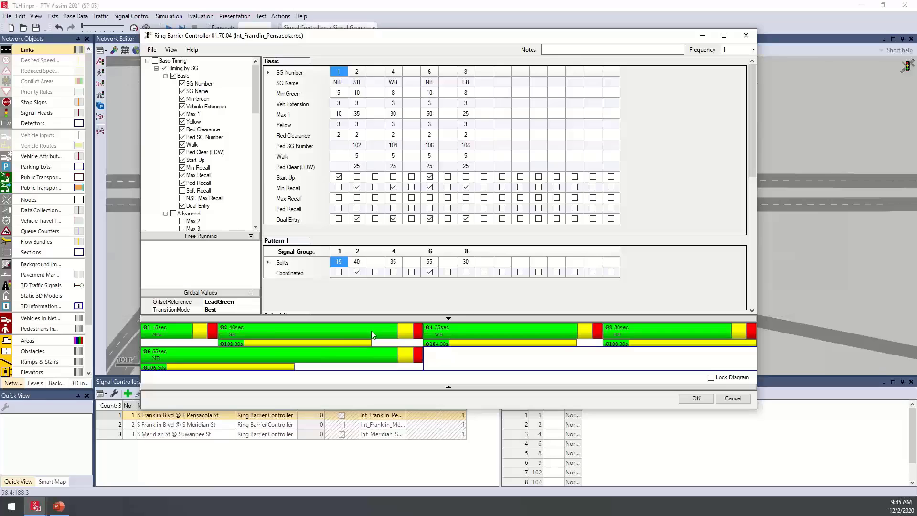
pyautogui.moveTo(371, 331); pyautogui.dragTo(325, 337)
pyautogui.moveTo(385, 354)
pyautogui.mouseDown()
pyautogui.moveTo(337, 359)
pyautogui.moveTo(387, 357)
pyautogui.mouseUp()
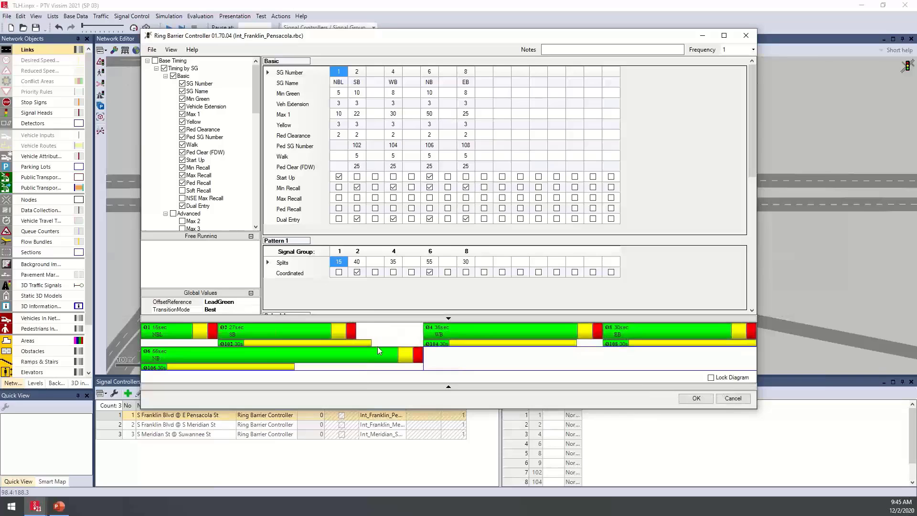
pyautogui.moveTo(380, 354); pyautogui.dragTo(332, 358)
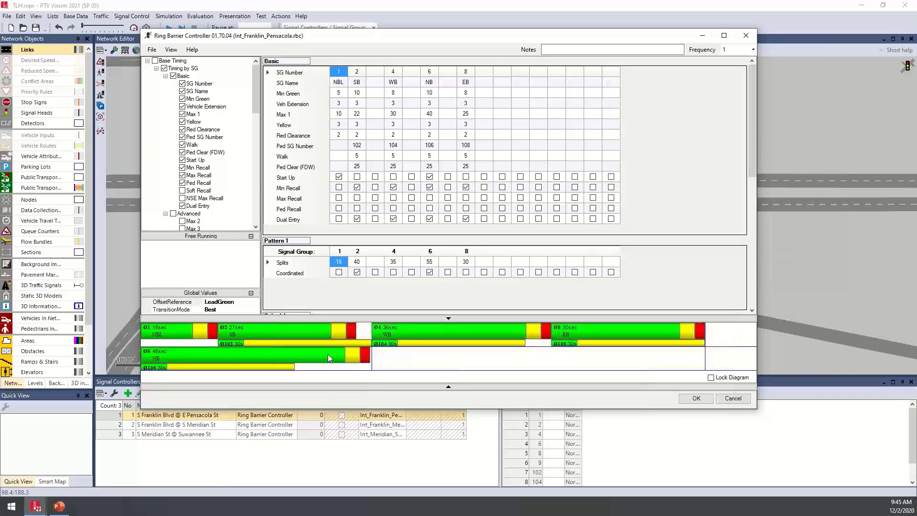
pyautogui.moveTo(308, 327); pyautogui.dragTo(325, 325)
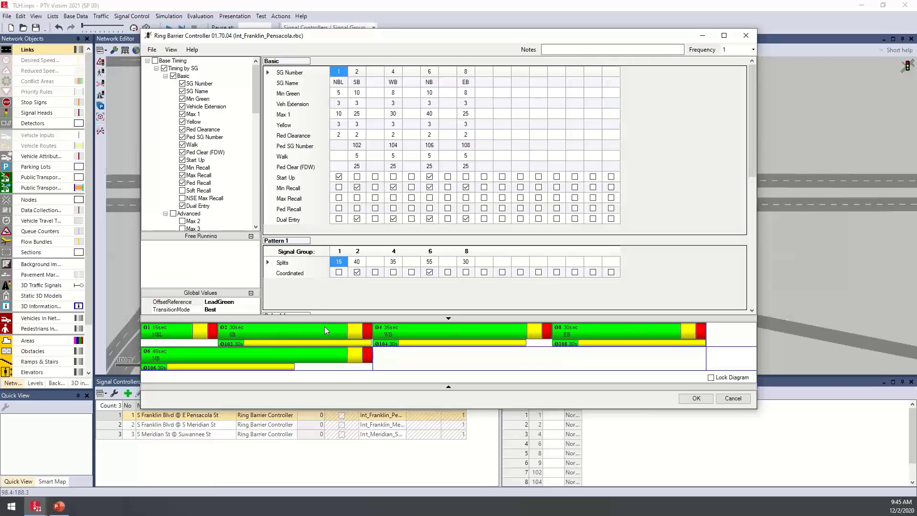
# Show Pattern 1 and shorten the split of signal group 4 (WB) to 30 seconds in the timing diagram
pyautogui.click(208, 232)
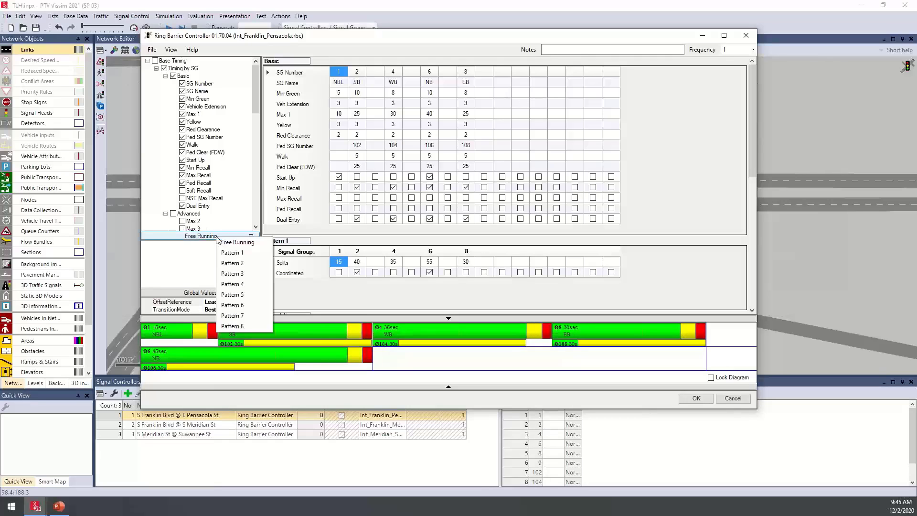
pyautogui.click(250, 256)
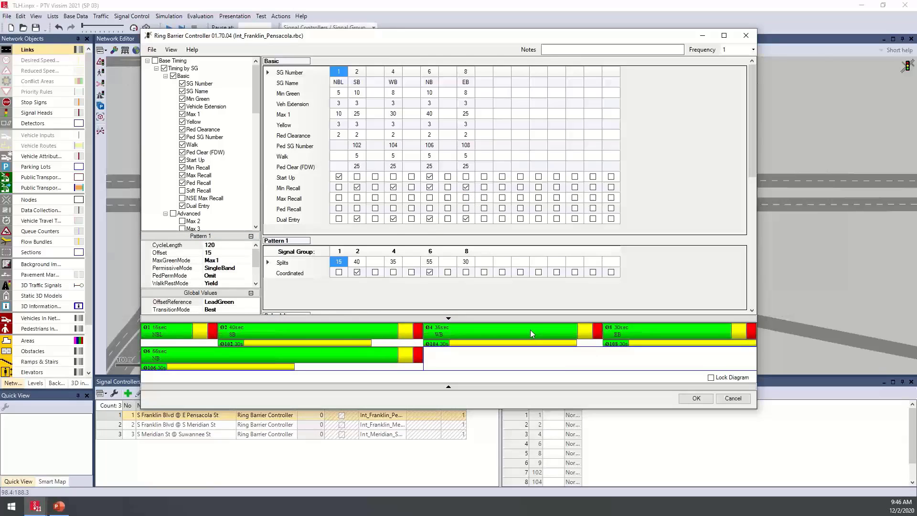
pyautogui.moveTo(530, 330)
pyautogui.mouseDown()
pyautogui.moveTo(478, 333)
pyautogui.moveTo(515, 329)
pyautogui.mouseUp()
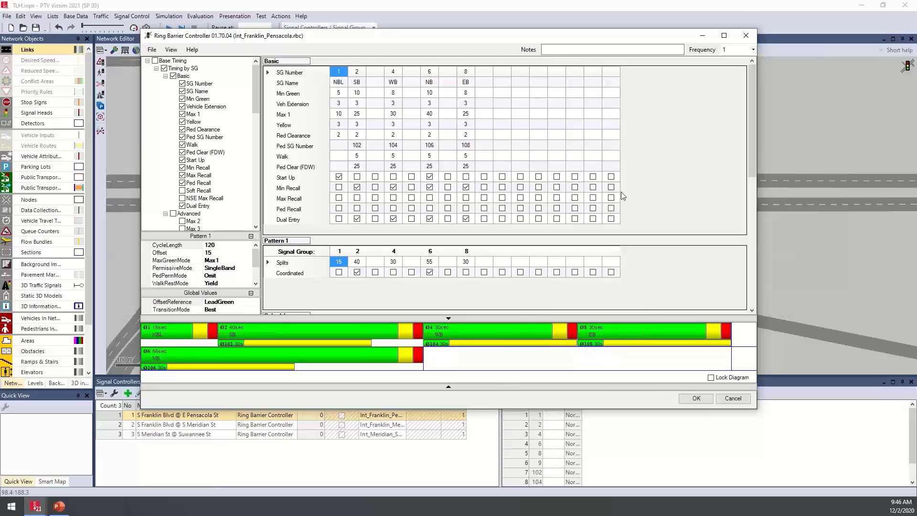
# Try adding a barrier after signal group 1 in the ring sequence and toggling the barrier after signal group 2
pyautogui.moveTo(750, 99); pyautogui.dragTo(775, 218)
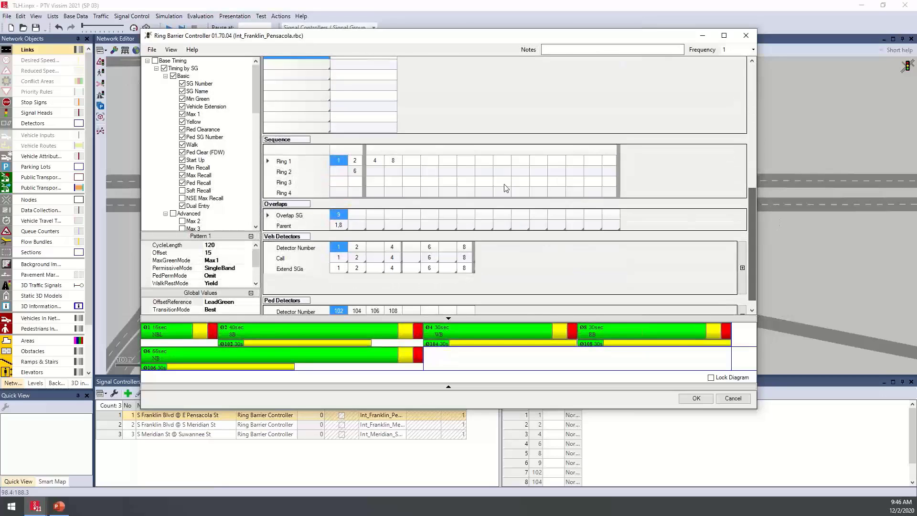
pyautogui.click(349, 152)
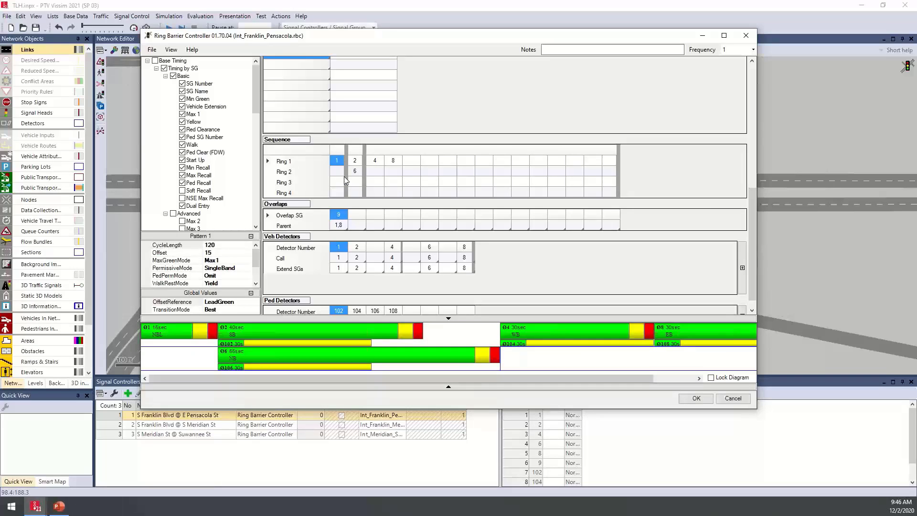
pyautogui.click(367, 152)
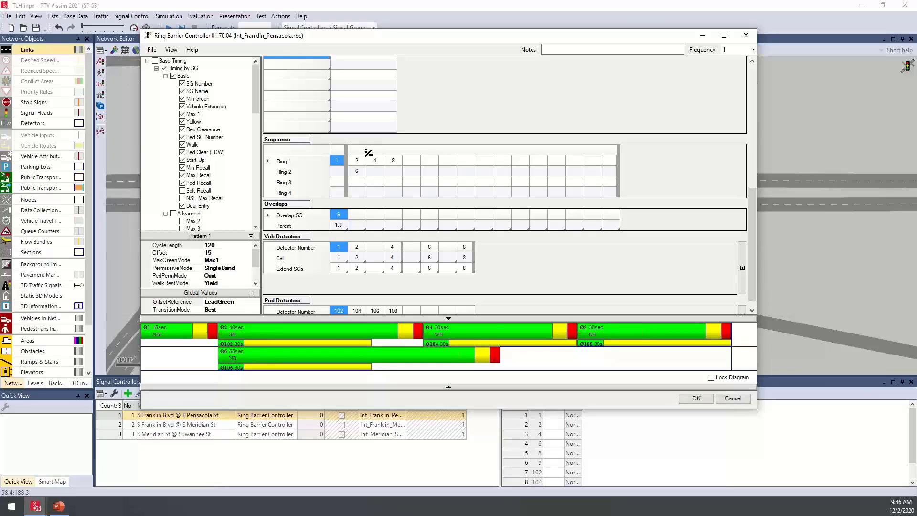
pyautogui.click(367, 152)
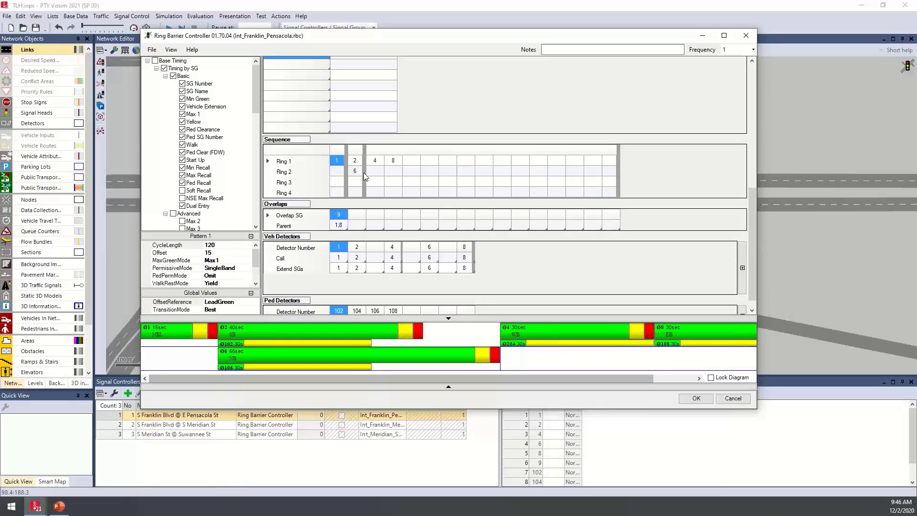
pyautogui.click(347, 152)
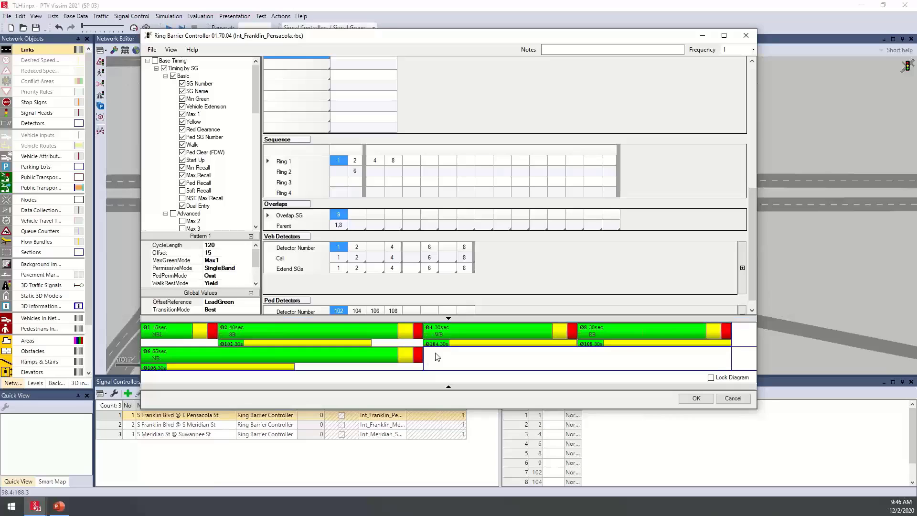
# Check the Call and Extend SGs choices of vehicle detector 1, and close the ring barrier controller, discarding all unsaved changes
pyautogui.moveTo(754, 228); pyautogui.dragTo(758, 256)
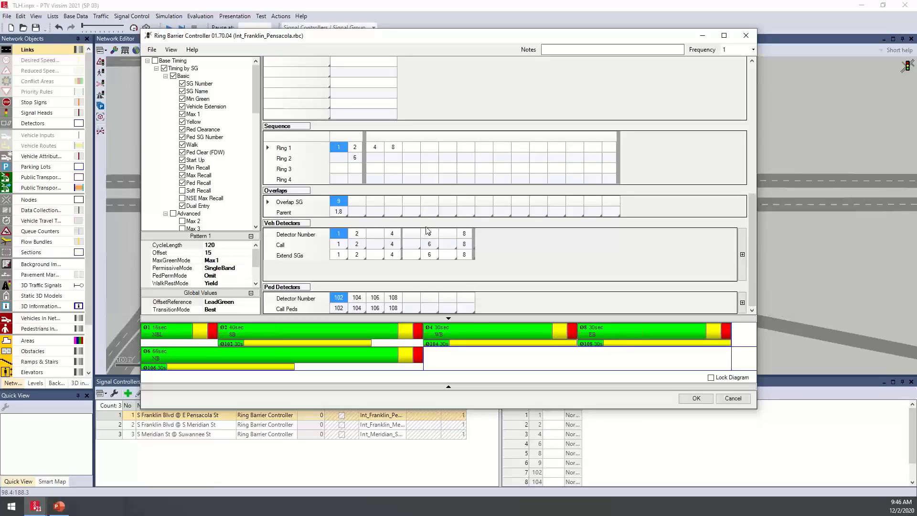
pyautogui.click(342, 244)
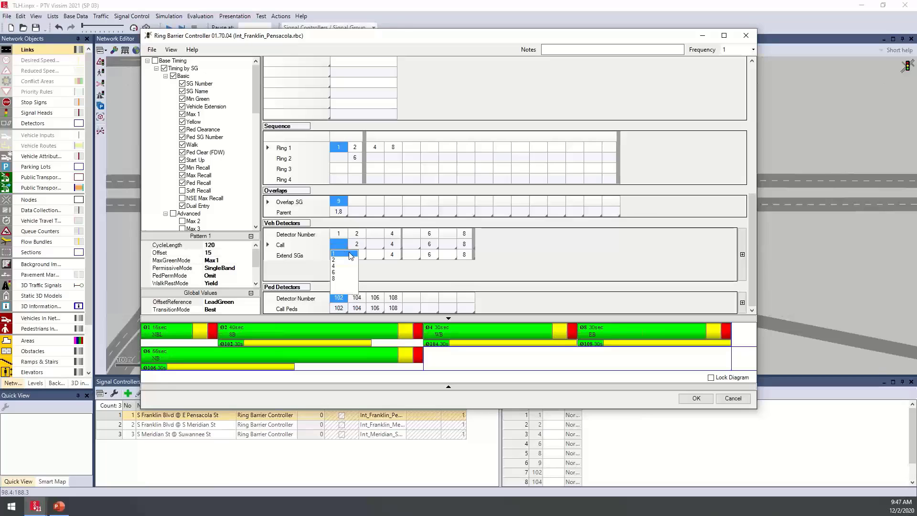
pyautogui.click(351, 254)
pyautogui.click(339, 255)
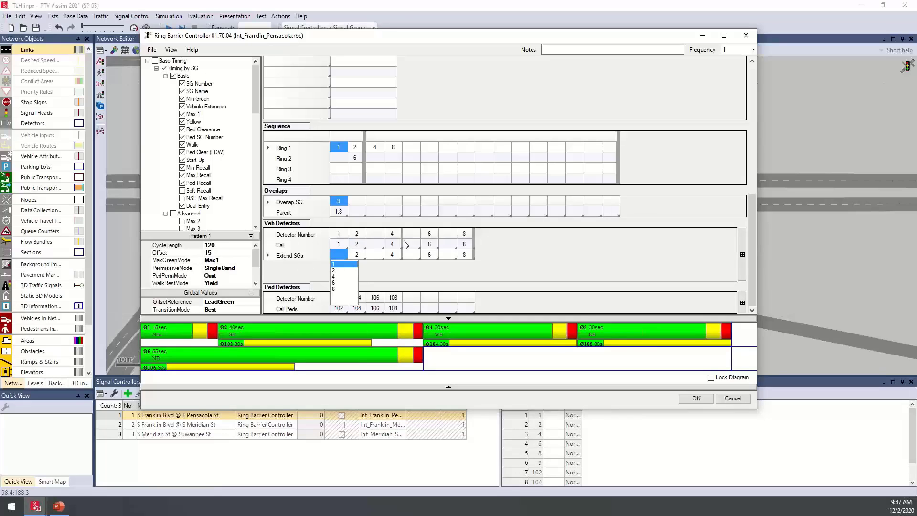
pyautogui.click(296, 276)
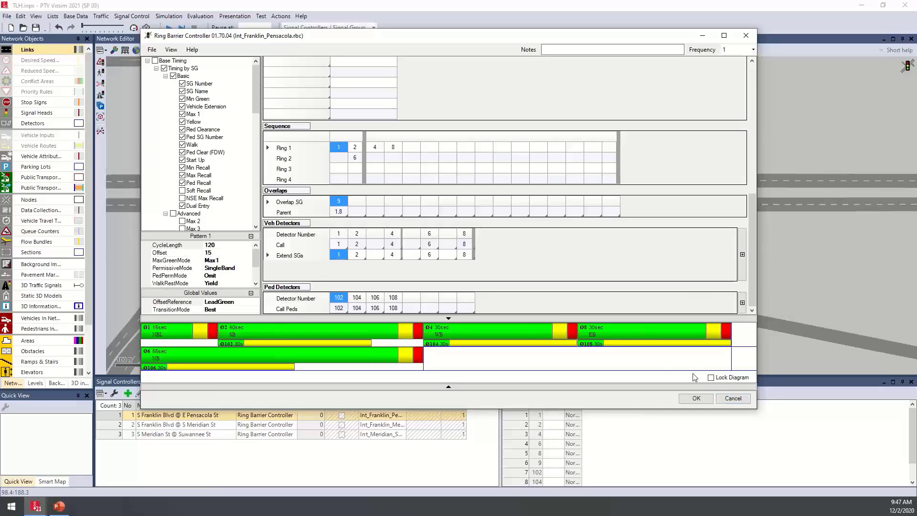
pyautogui.click(733, 398)
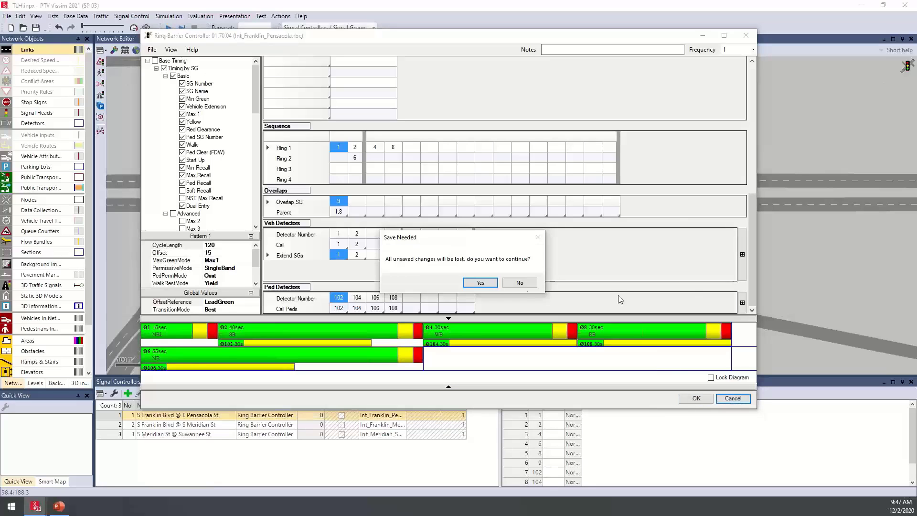
pyautogui.click(482, 285)
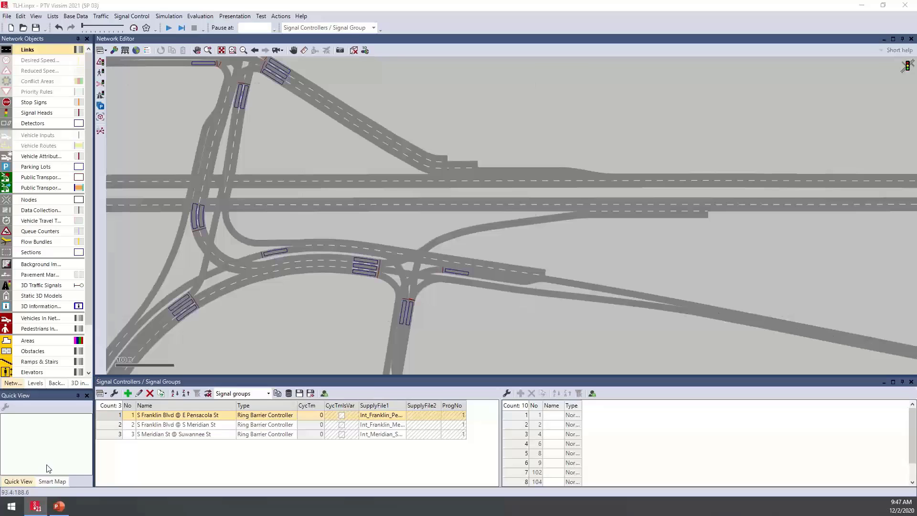
# Switch to File Explorer and examine TLH.inpx and the intersections' .rbc files in the FDOT_Vissim_12022020 folder, and minimize the window
pyautogui.press('super+Tab')
pyautogui.press('Escape')
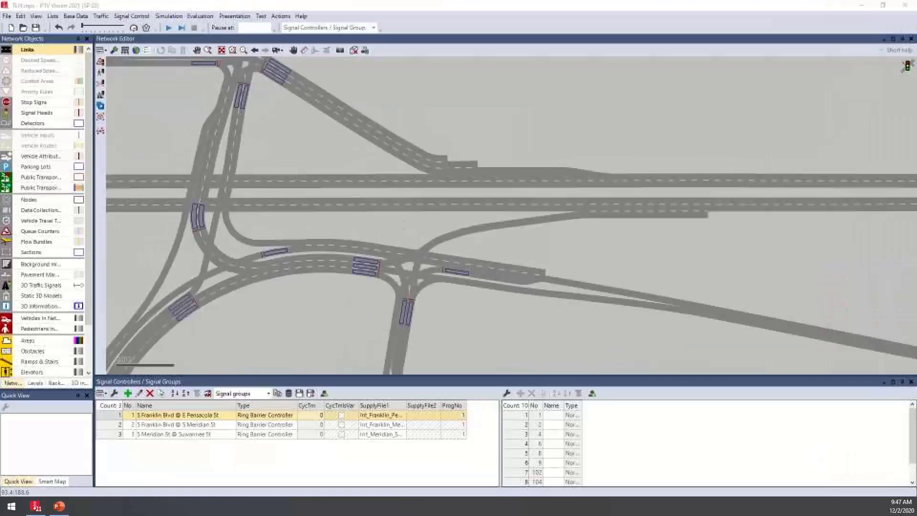
pyautogui.press('super+e')
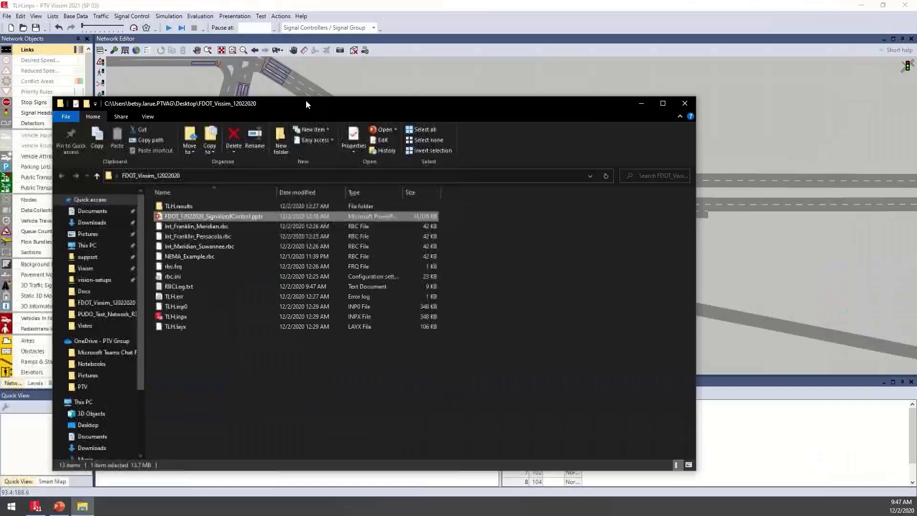
pyautogui.moveTo(411, 47); pyautogui.dragTo(376, 26)
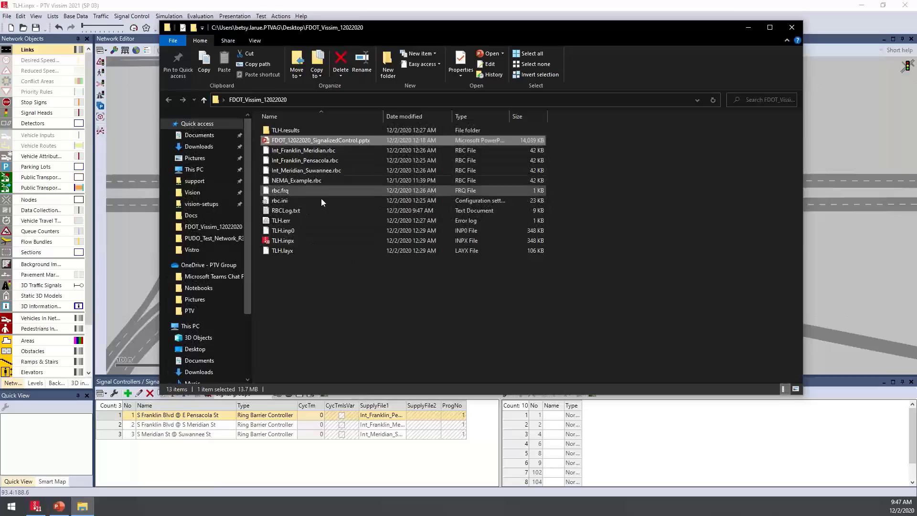
pyautogui.click(304, 240)
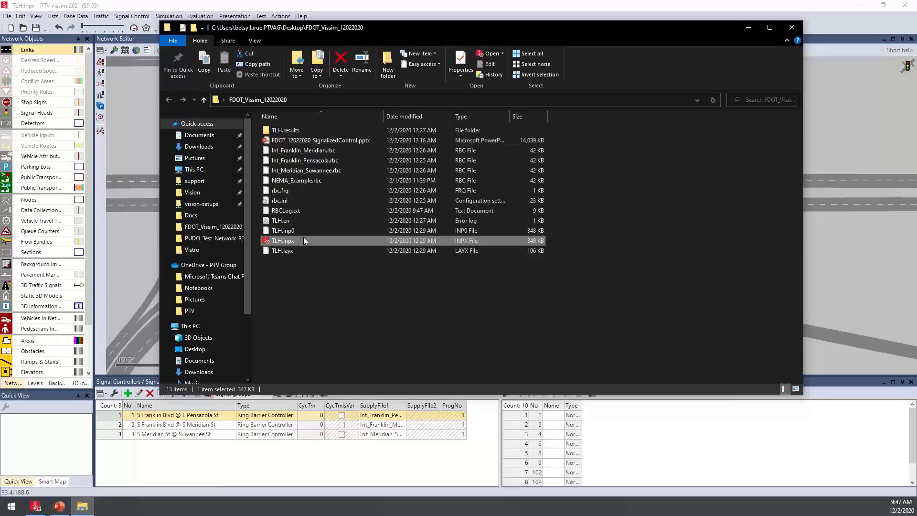
pyautogui.click(334, 150)
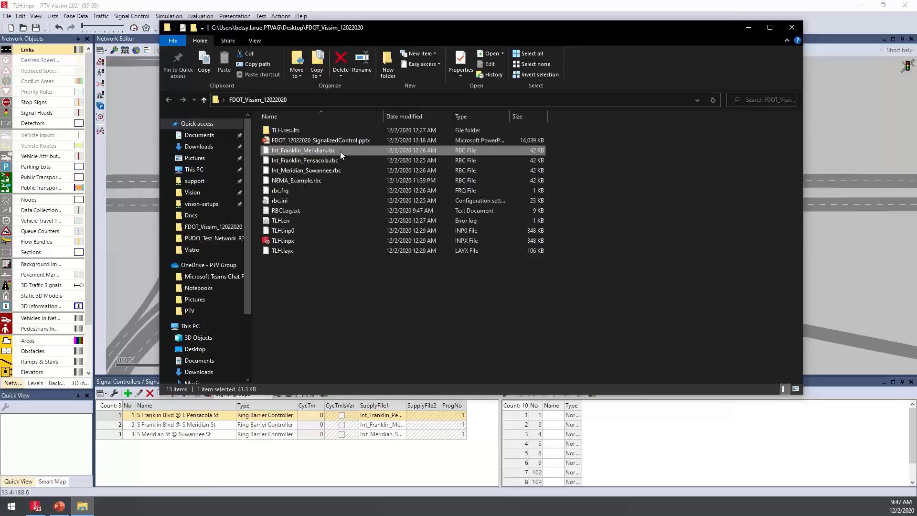
pyautogui.click(335, 163)
pyautogui.click(336, 171)
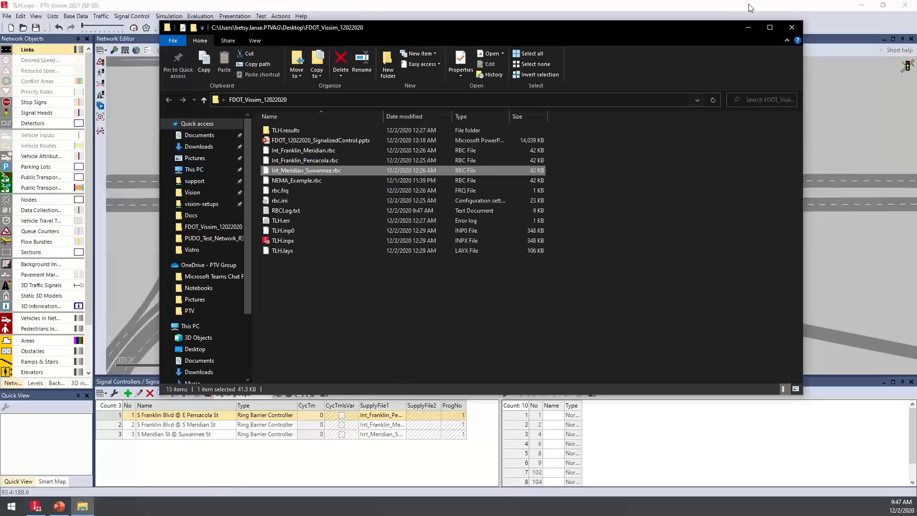
pyautogui.click(748, 28)
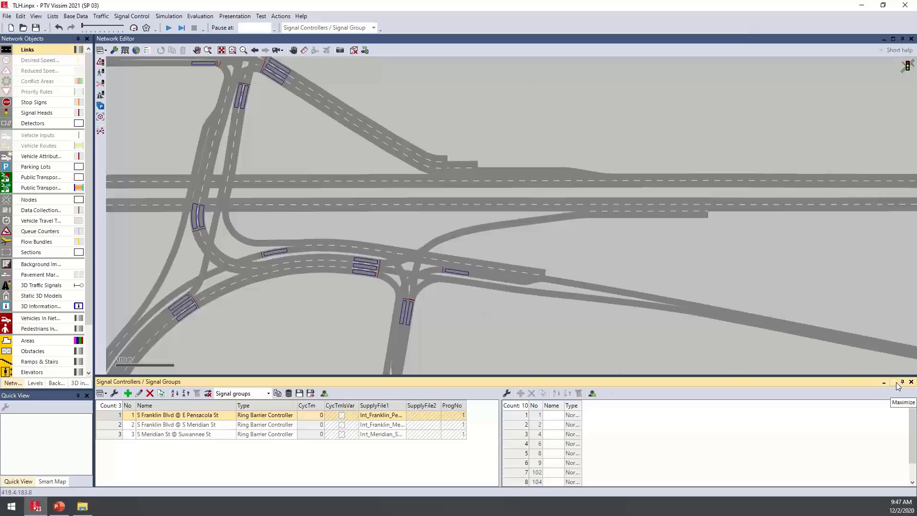
# Close the Signal Controllers / Signal Groups list to give the network view the full area
pyautogui.moveTo(417, 161); pyautogui.dragTo(463, 248)
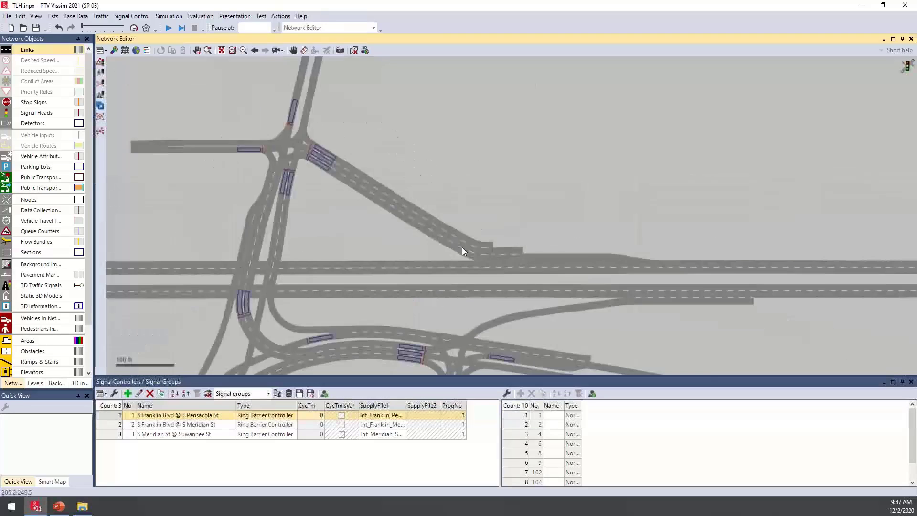
pyautogui.scroll(-1, 449, 243)
pyautogui.moveTo(389, 251); pyautogui.dragTo(385, 200)
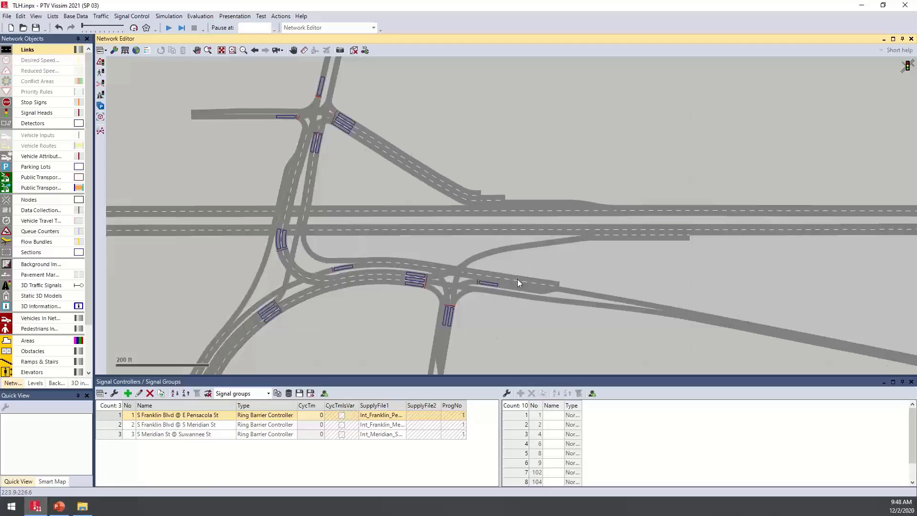
pyautogui.click(910, 383)
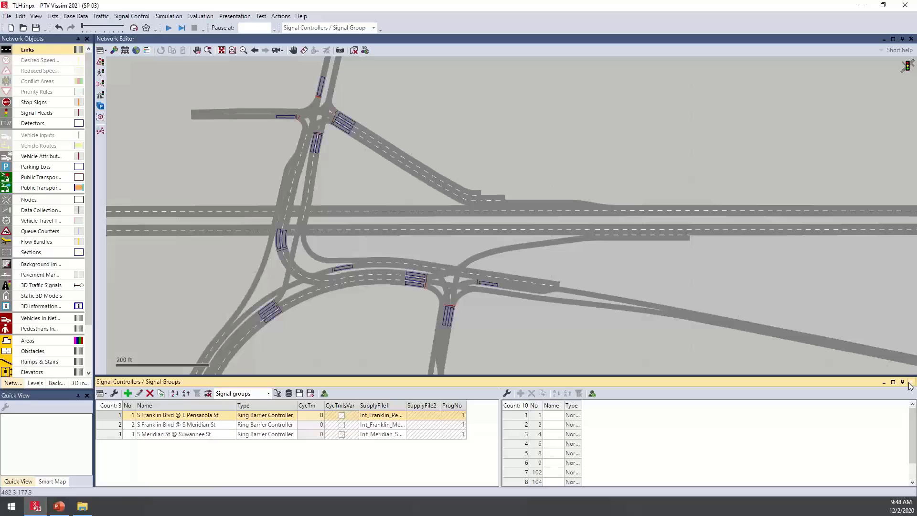
pyautogui.click(910, 385)
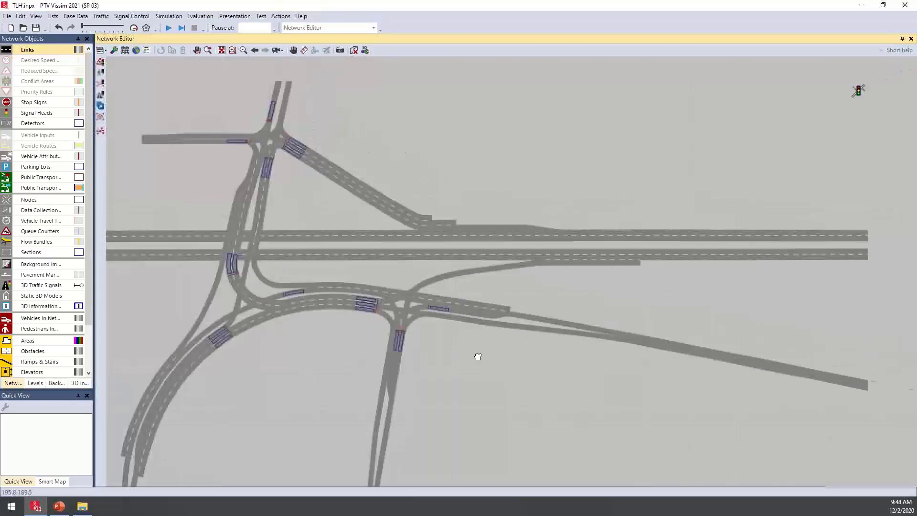
# Show the labels of signal heads and detectors in the network, and open the detectors' graphic parameters
pyautogui.scroll(3, 421, 318)
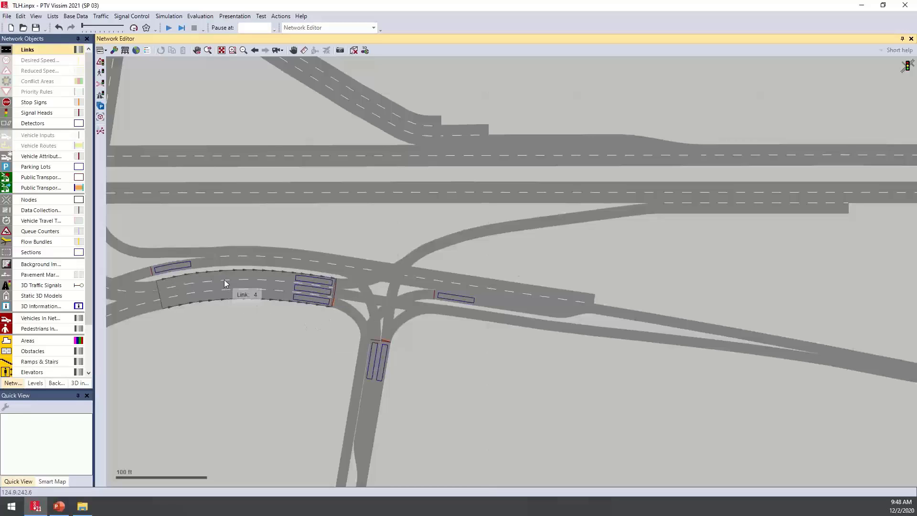
pyautogui.click(70, 112)
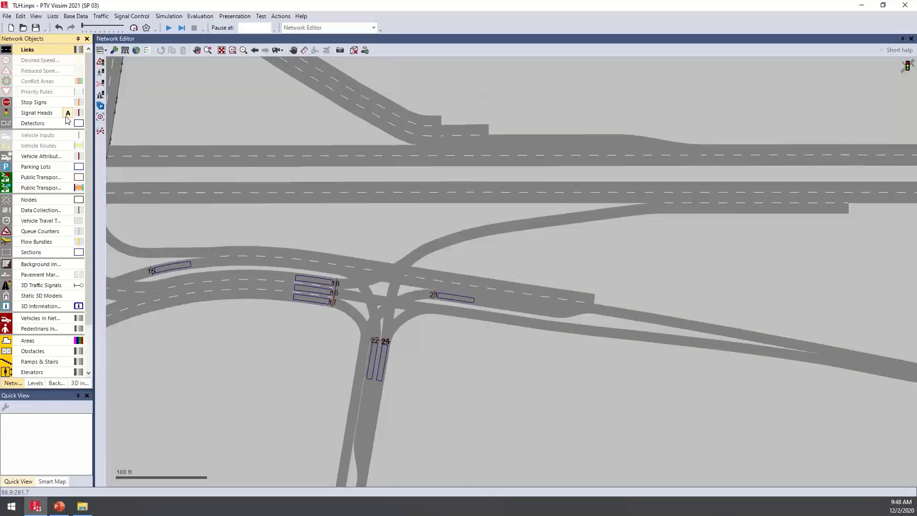
pyautogui.click(69, 124)
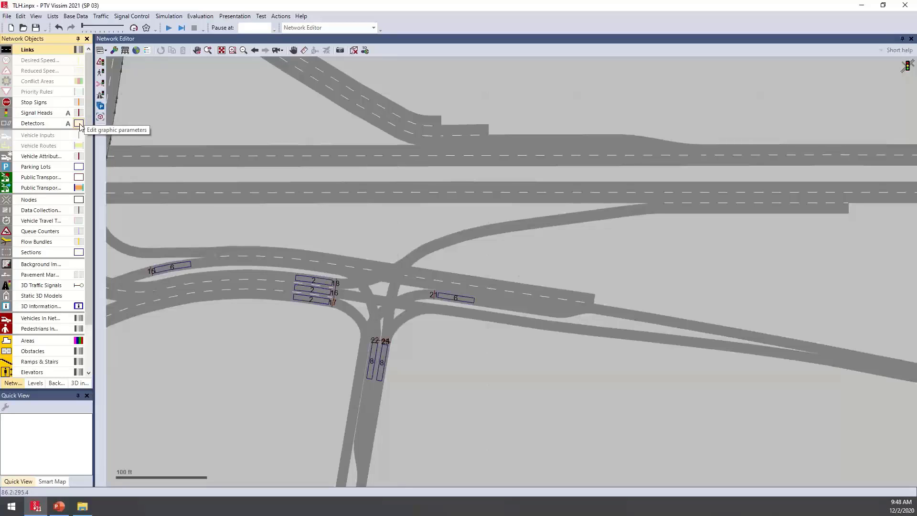
pyautogui.click(79, 125)
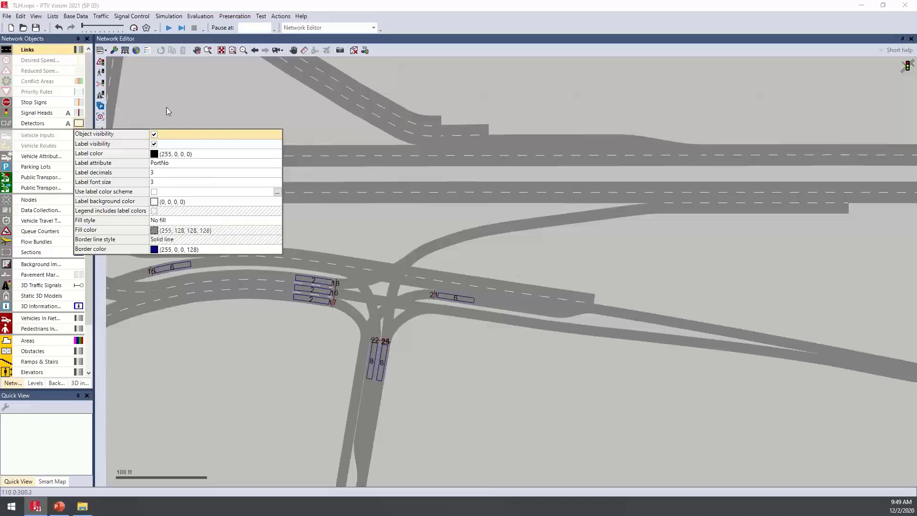
# Set the label attribute of the signal heads to Signal group in their graphic parameters
pyautogui.click(79, 113)
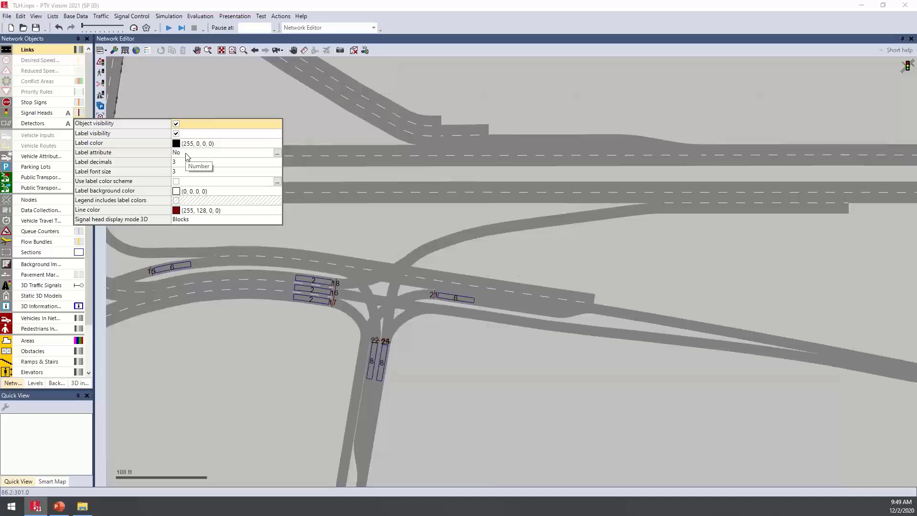
pyautogui.click(278, 154)
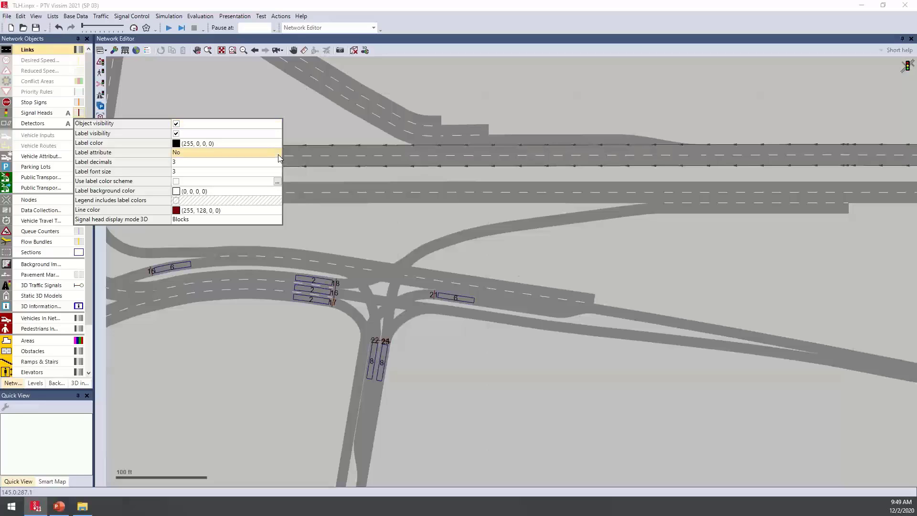
pyautogui.click(278, 152)
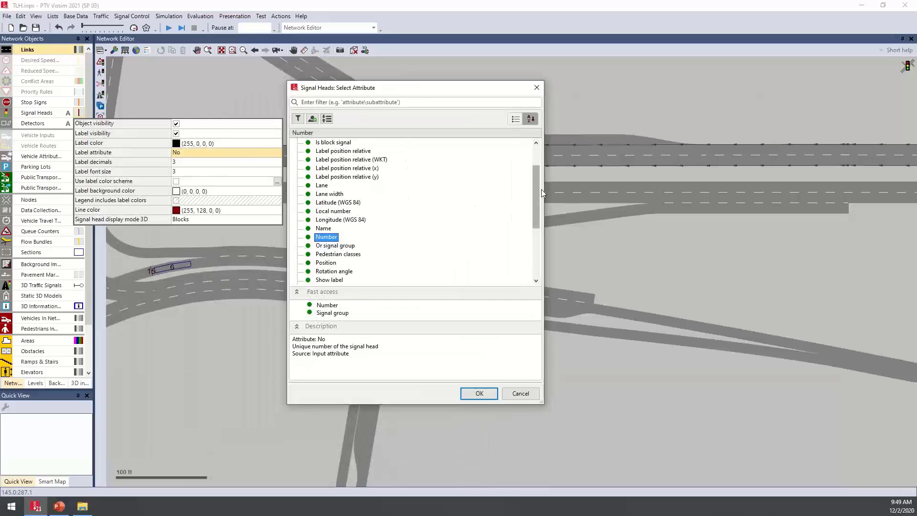
pyautogui.moveTo(538, 187); pyautogui.dragTo(537, 211)
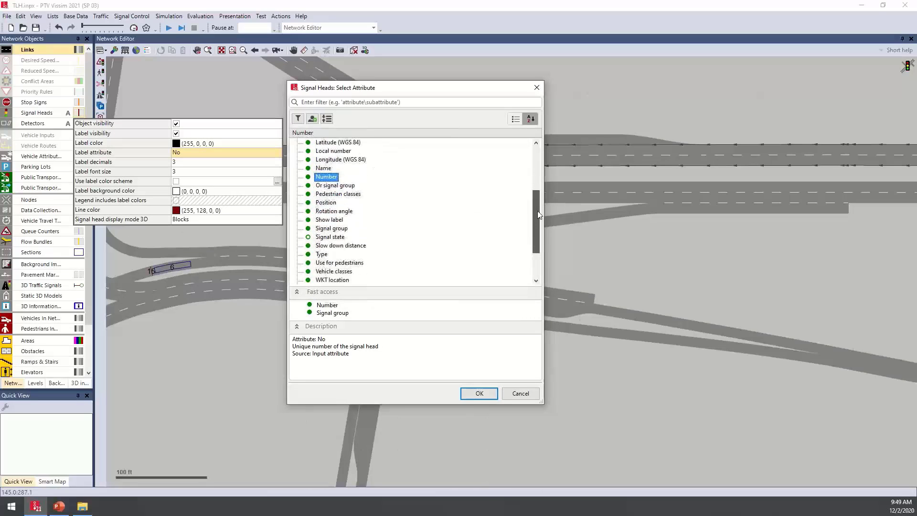
pyautogui.click(329, 229)
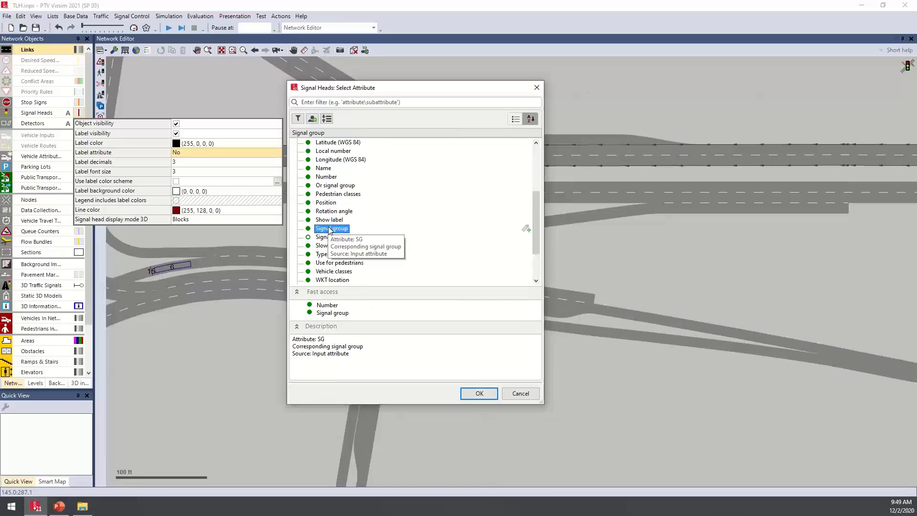
pyautogui.click(477, 392)
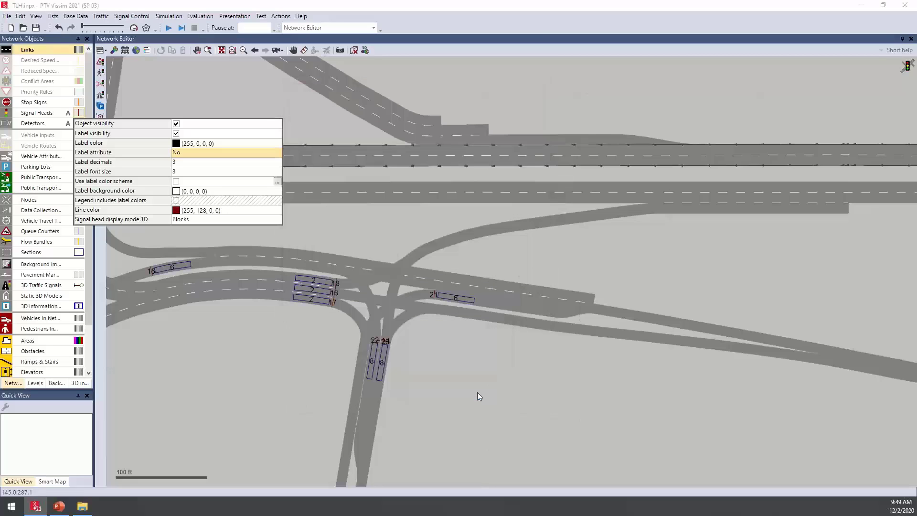
pyautogui.click(258, 334)
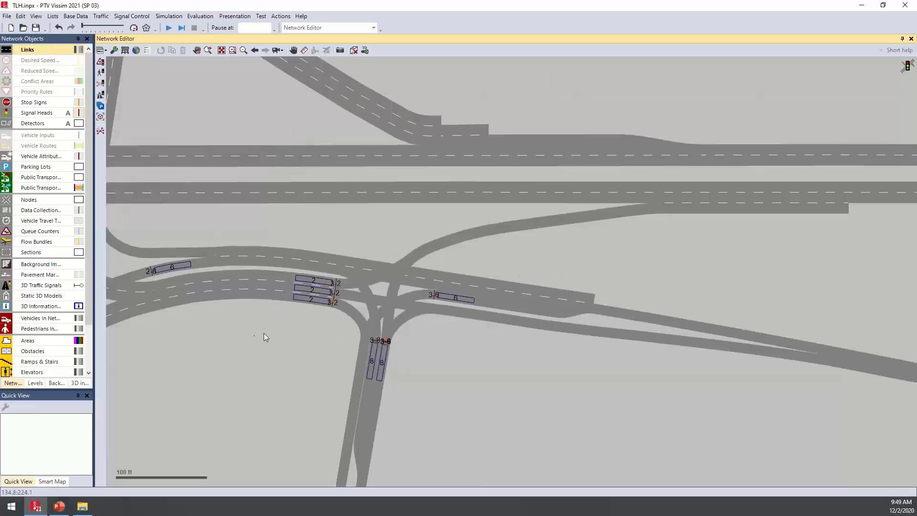
# Show the aerial background map beneath the network at the intersection with signal heads 3-2, 3-6 and 3-8
pyautogui.moveTo(284, 334); pyautogui.dragTo(390, 345)
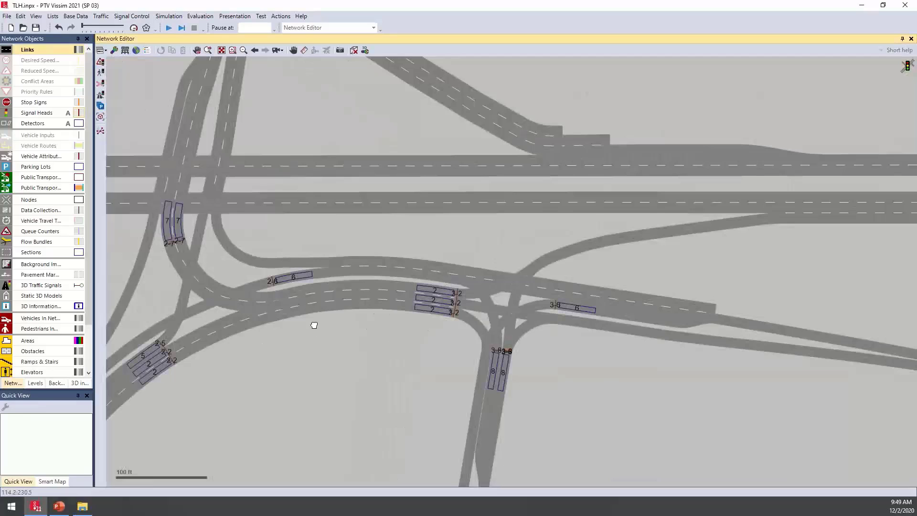
pyautogui.scroll(1, 313, 321)
pyautogui.scroll(1, 362, 328)
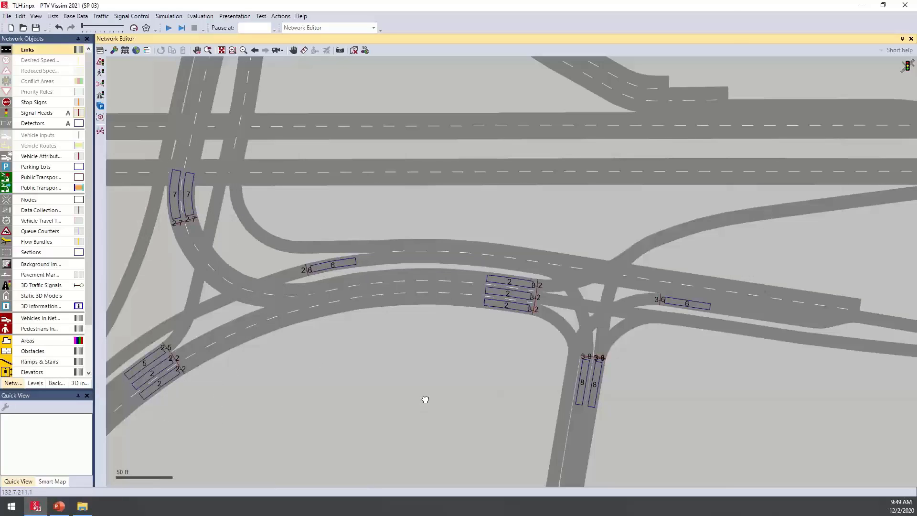
pyautogui.moveTo(425, 400); pyautogui.dragTo(268, 376)
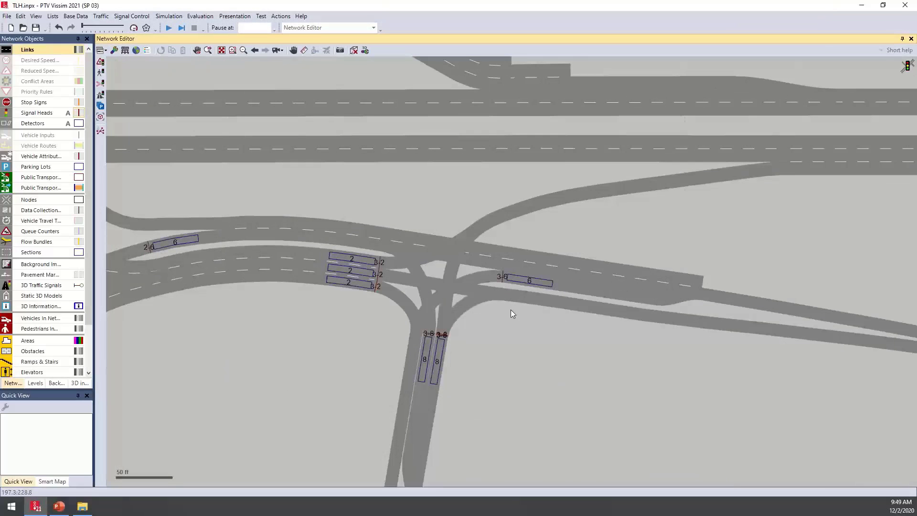
pyautogui.scroll(2, 471, 361)
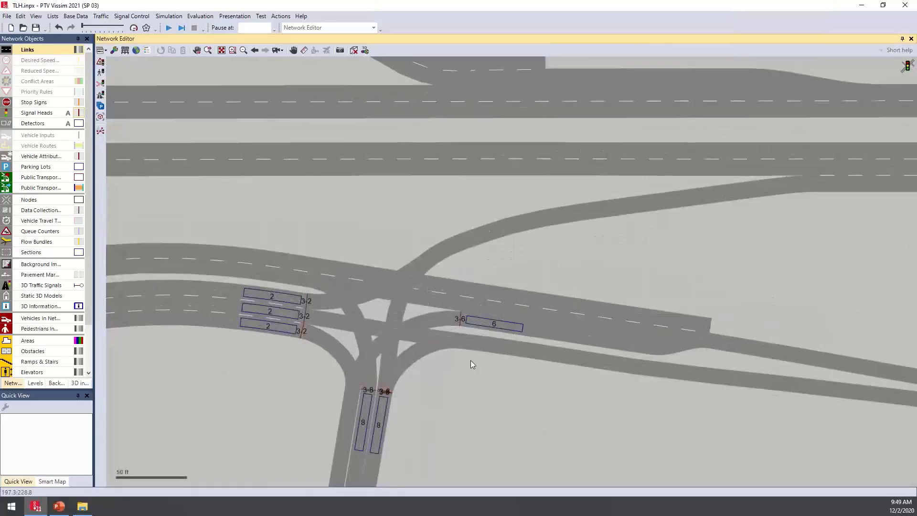
pyautogui.scroll(1, 471, 360)
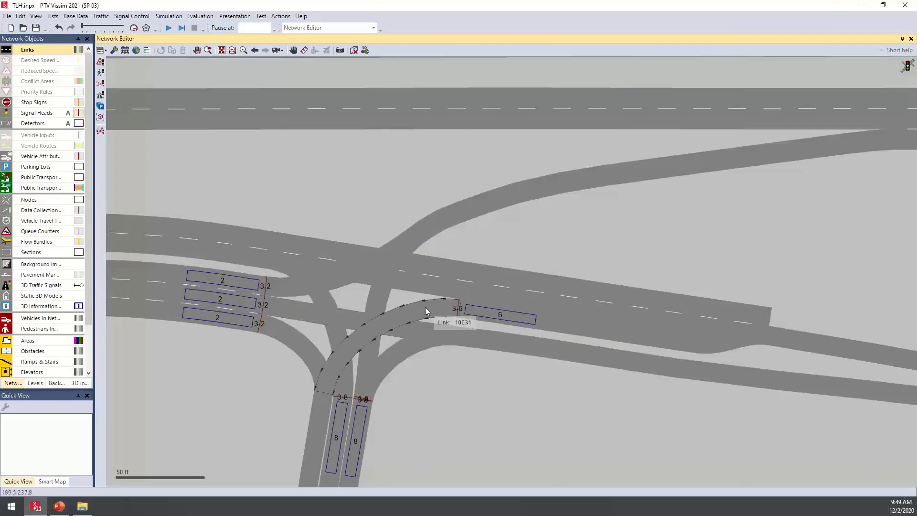
pyautogui.click(137, 51)
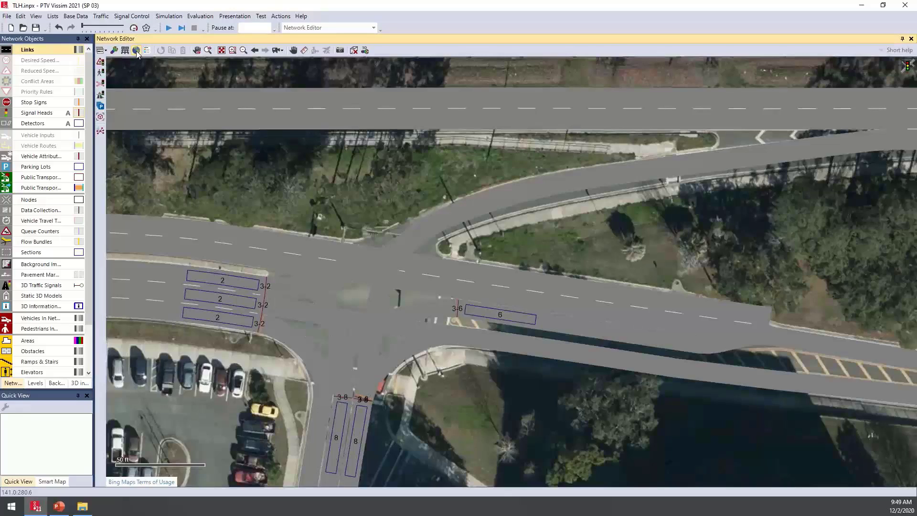
pyautogui.moveTo(292, 144); pyautogui.dragTo(309, 145)
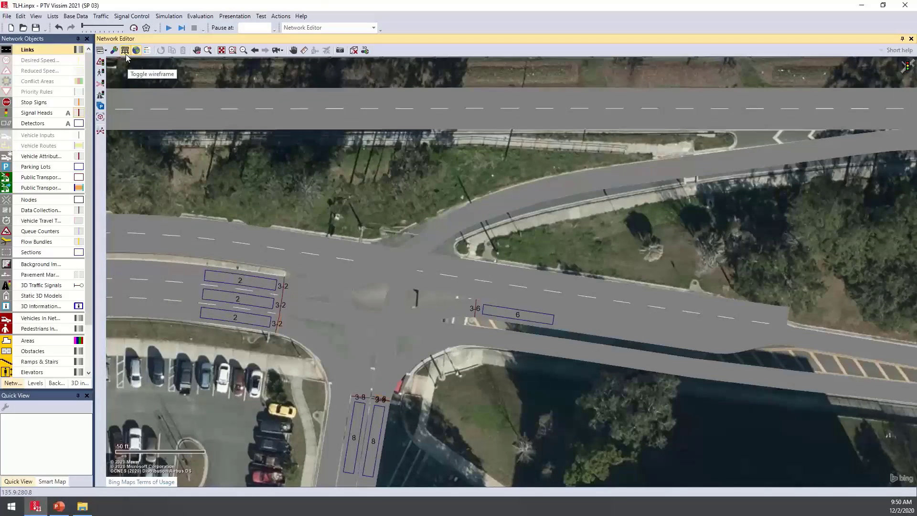
# Switch the network to wireframe display over the aerial map at the approach lanes beside signal head 3-6
pyautogui.hotkey('ctrl', 'a')
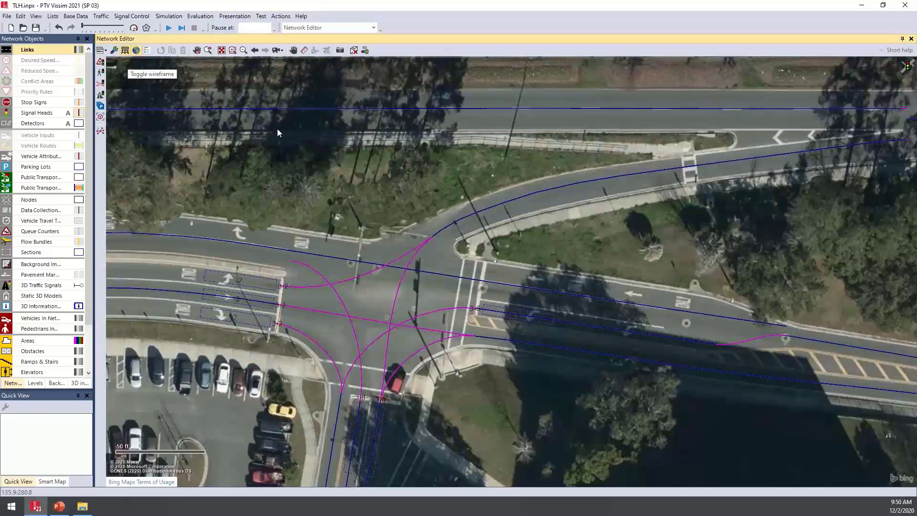
pyautogui.hotkey('ctrl', 'a')
pyautogui.hotkey('ctrl', 'a')
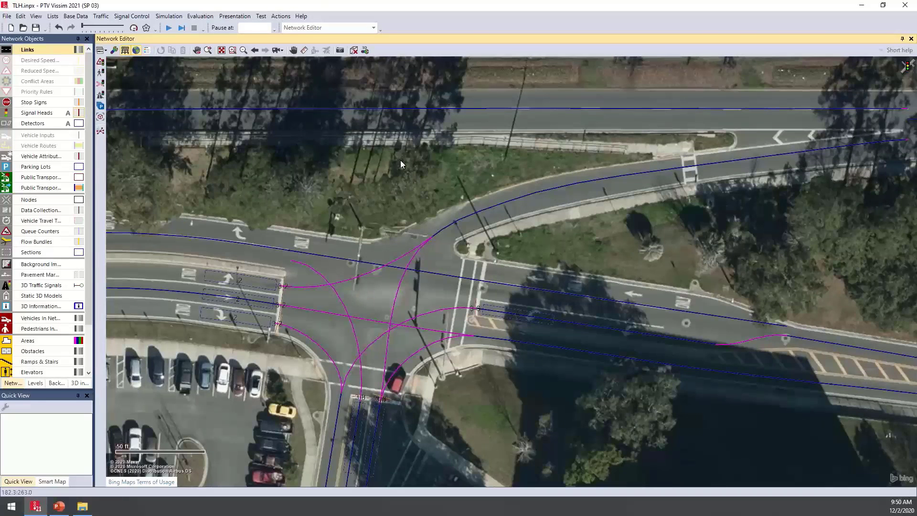
pyautogui.hotkey('ctrl', 'a')
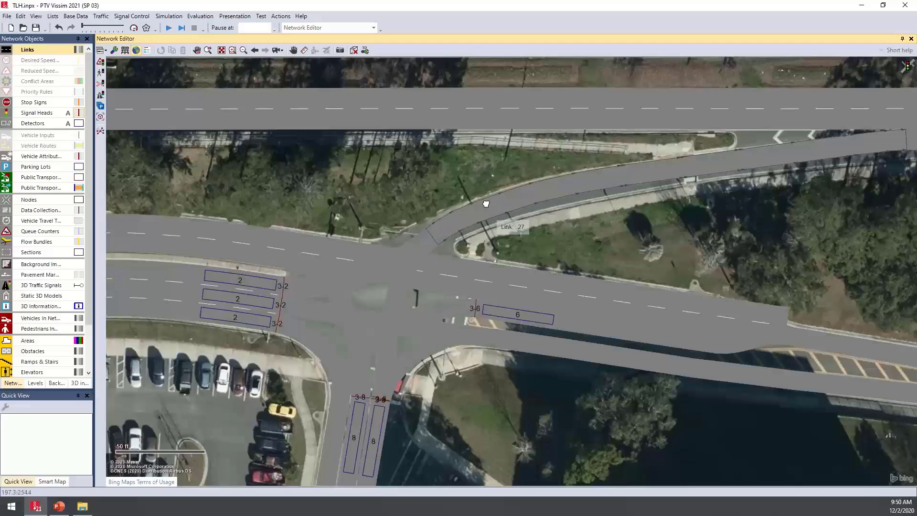
pyautogui.moveTo(483, 196); pyautogui.dragTo(468, 150)
pyautogui.scroll(1, 471, 225)
pyautogui.scroll(2, 471, 225)
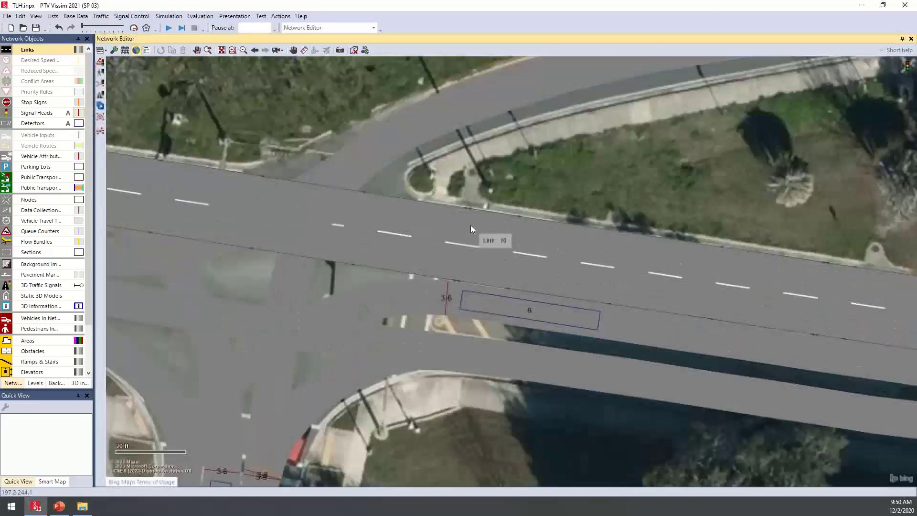
pyautogui.hotkey('ctrl', 'a')
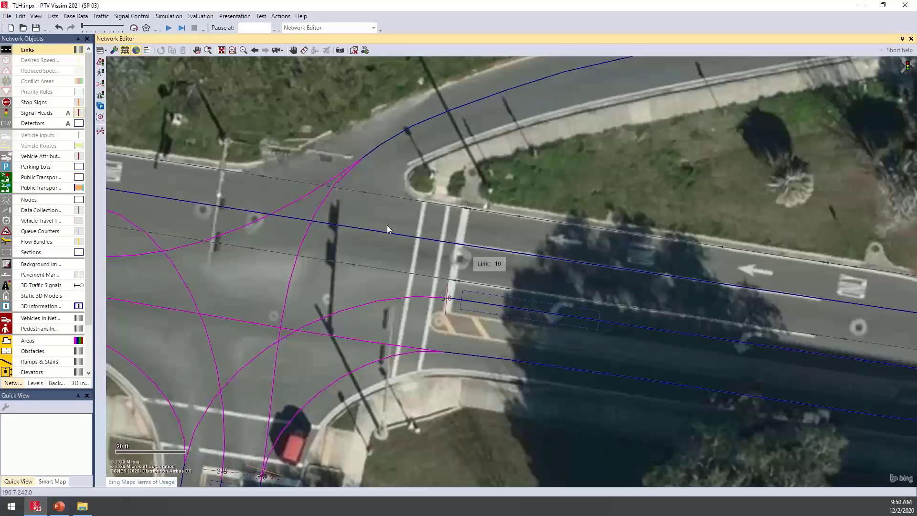
# Add a signal head on lane 1 of link 10 at the stop line, at about 172.4 ft, assigned to signal group 3 - 6
pyautogui.click(36, 115)
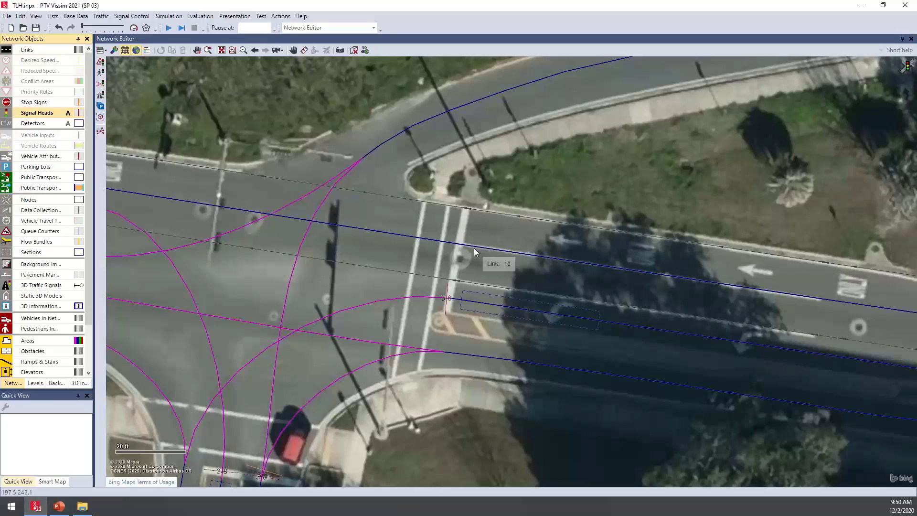
pyautogui.click(470, 224)
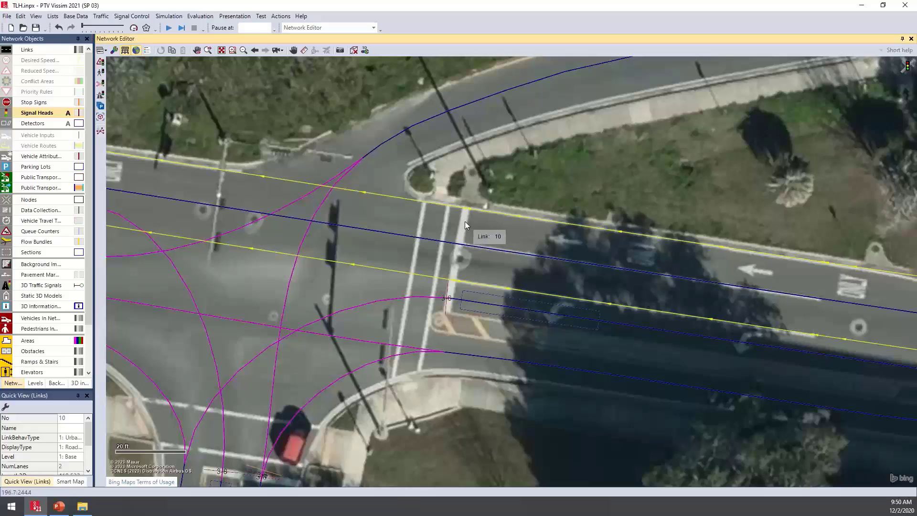
pyautogui.rightClick(465, 222)
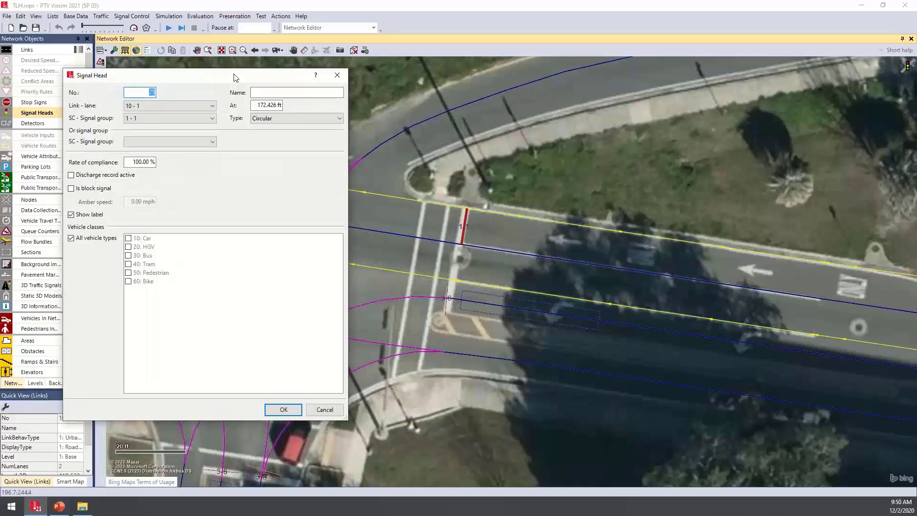
pyautogui.click(180, 120)
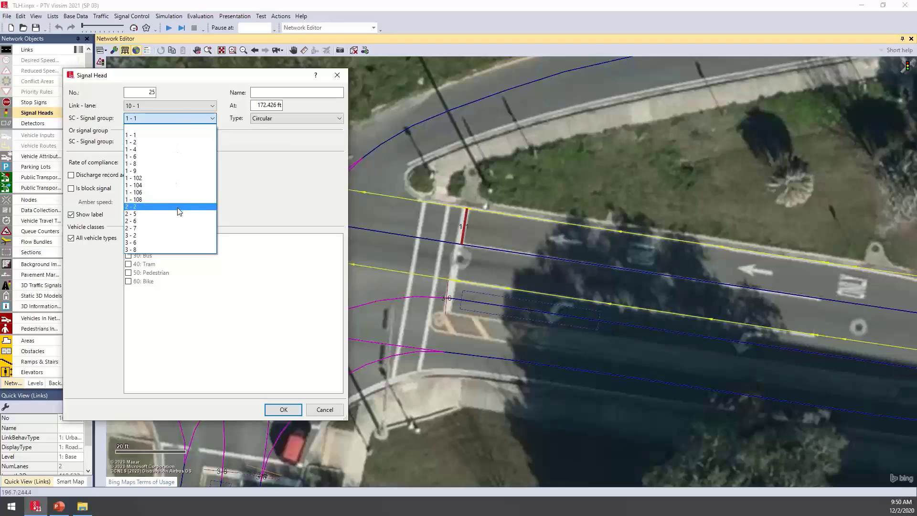
pyautogui.click(138, 244)
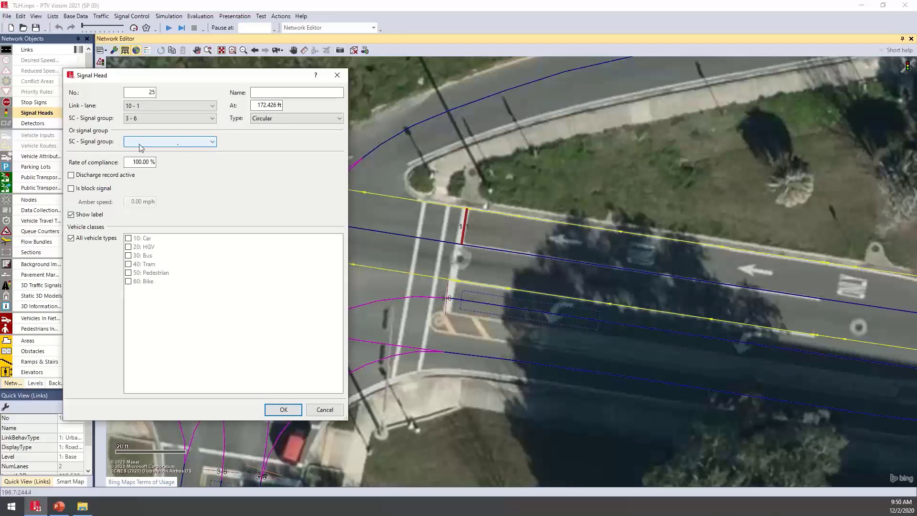
pyautogui.click(283, 410)
pyautogui.click(484, 180)
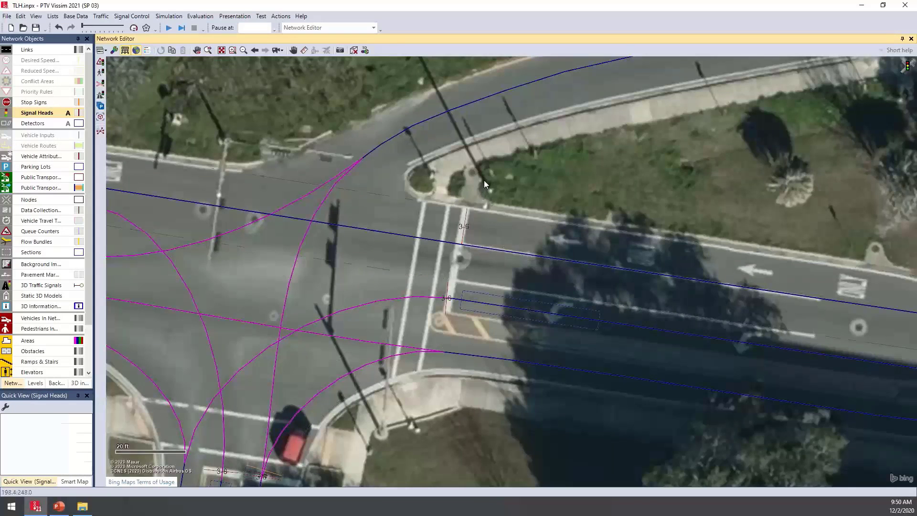
# Copy the new signal head onto lane 2 of link 10 at the stop line, without copying the SC
pyautogui.click(469, 225)
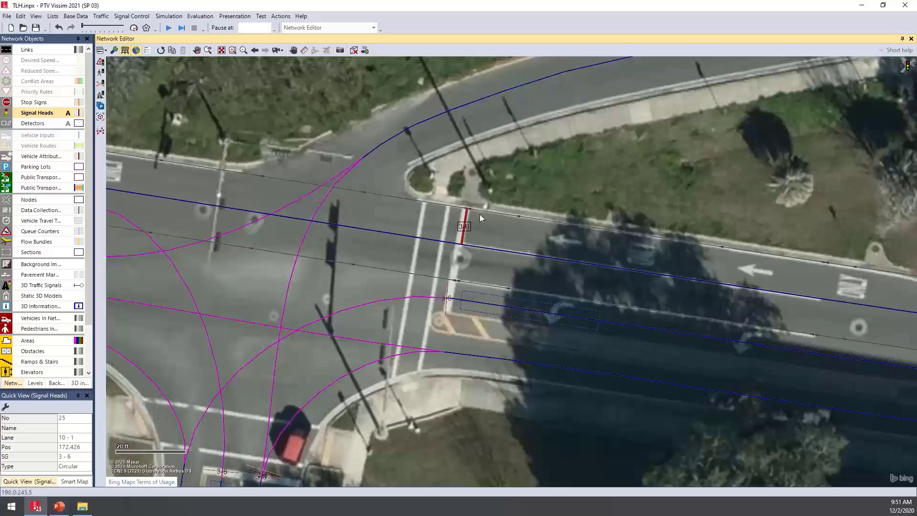
pyautogui.click(459, 263)
pyautogui.hotkey('ctrl', 'v')
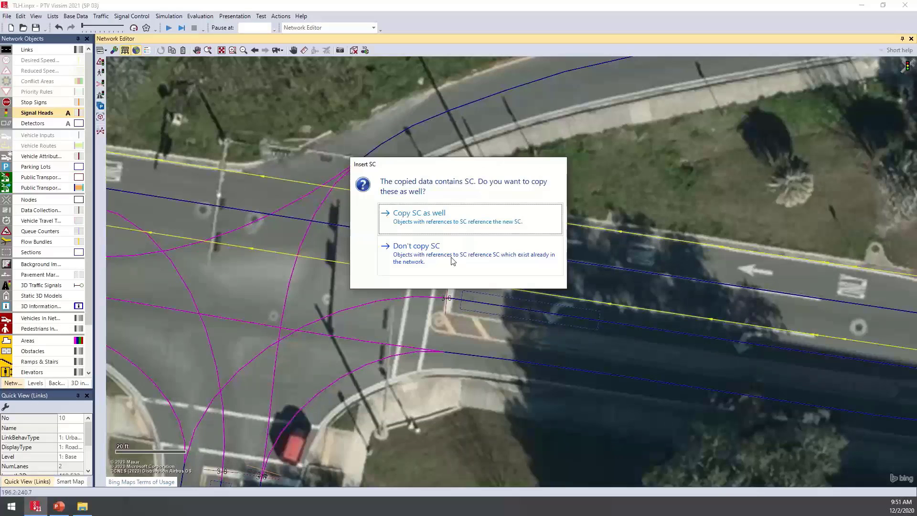
pyautogui.moveTo(454, 165); pyautogui.dragTo(302, 69)
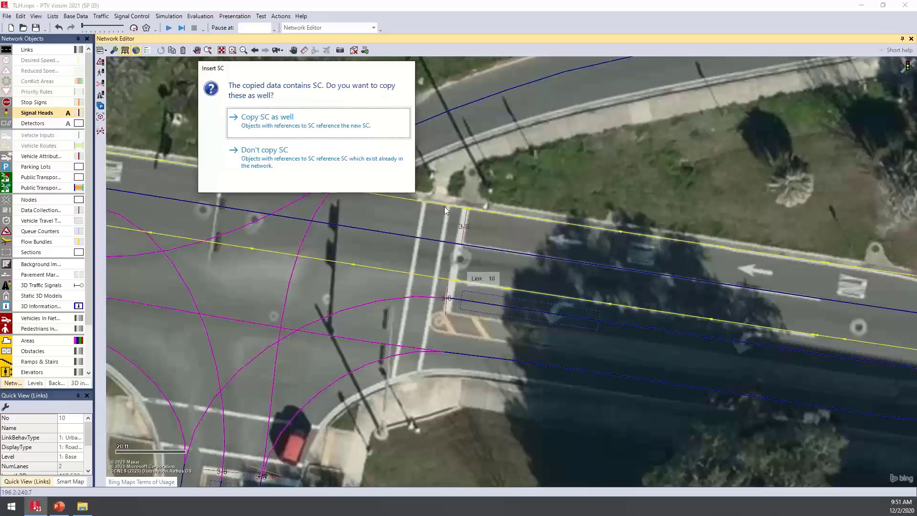
pyautogui.click(283, 168)
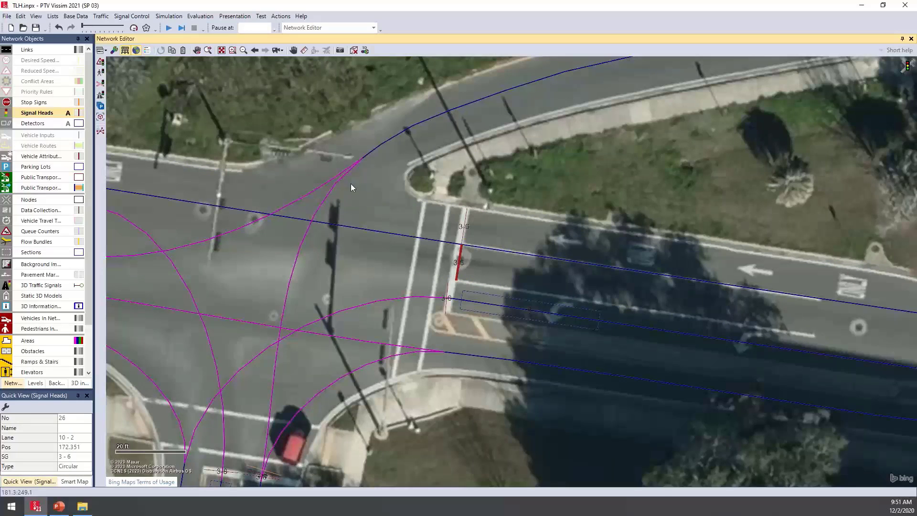
pyautogui.click(590, 194)
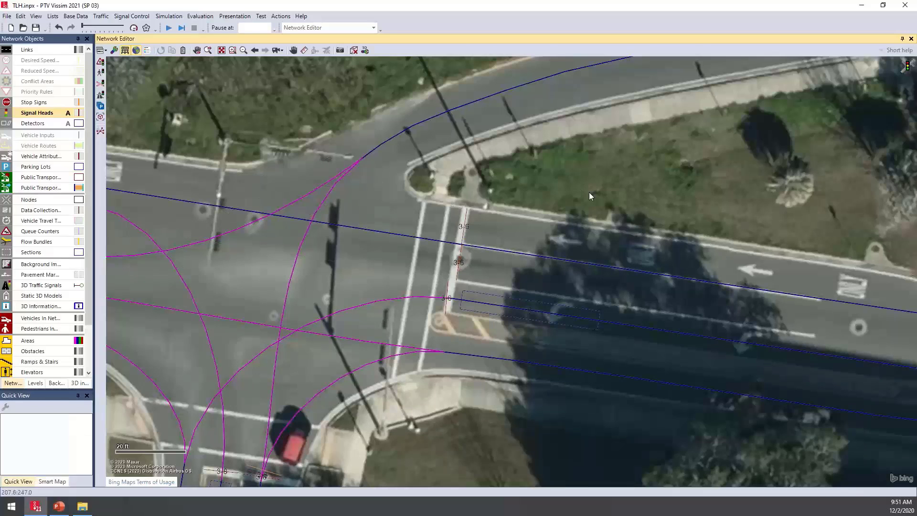
# Make detectors the active network object type and select link 10
pyautogui.click(39, 126)
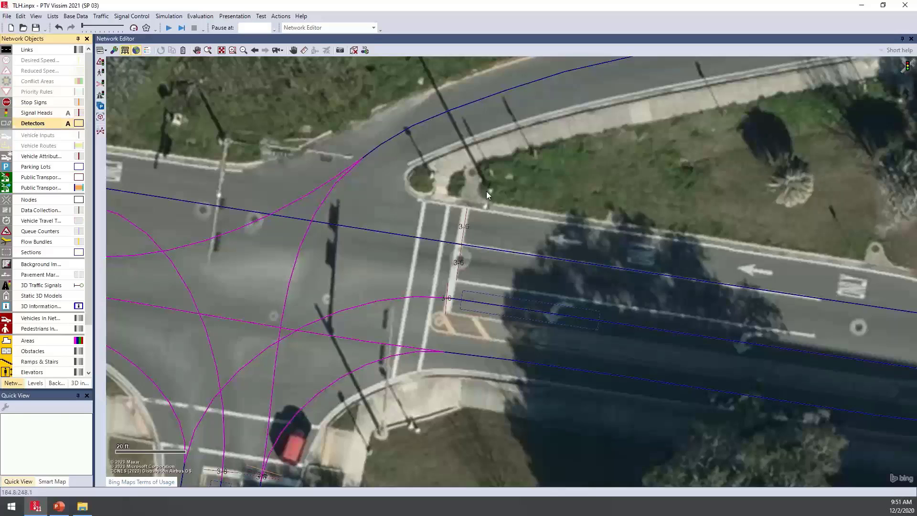
pyautogui.click(625, 256)
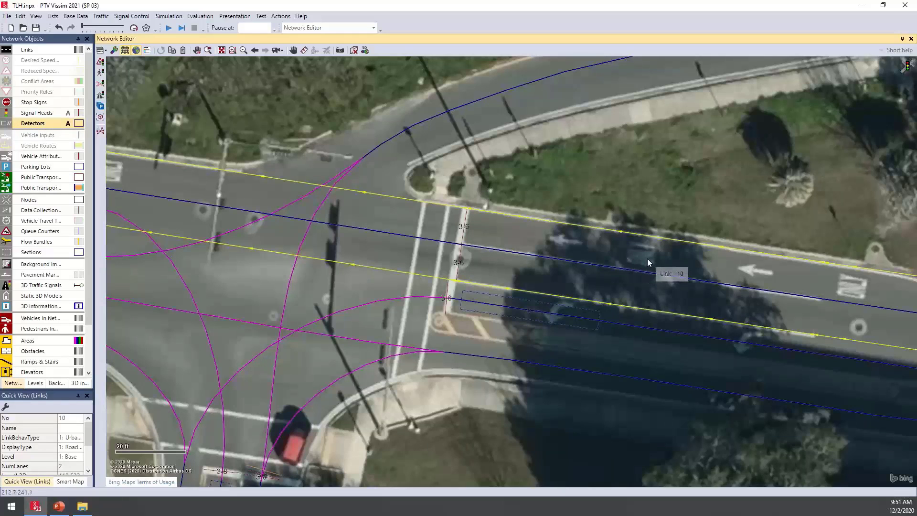
pyautogui.rightClick(552, 238)
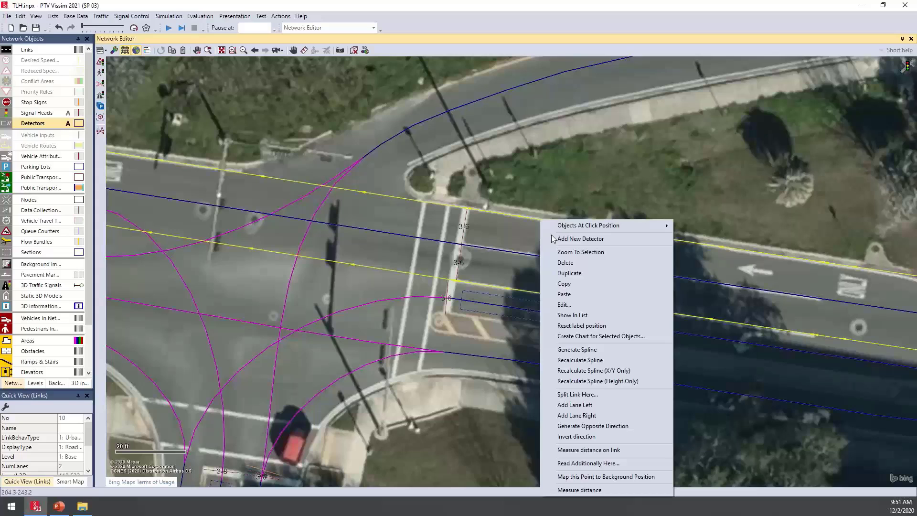
pyautogui.click(609, 239)
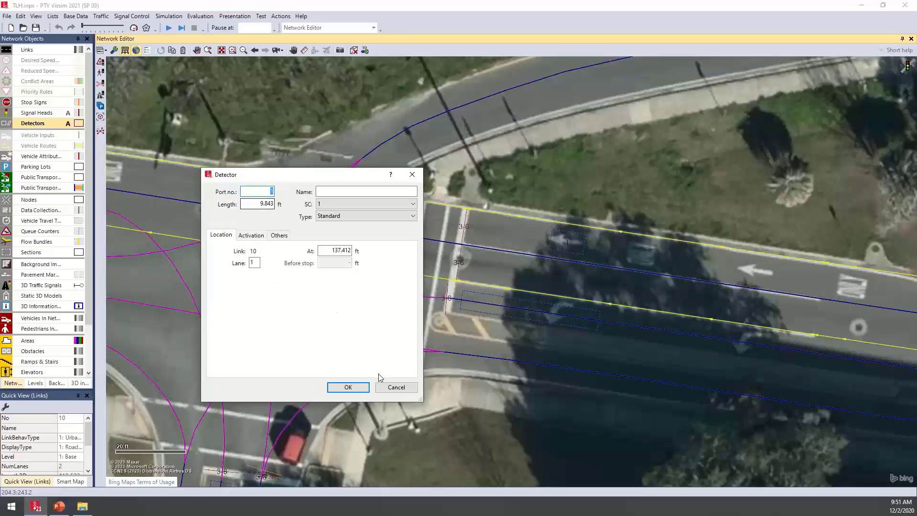
pyautogui.click(388, 386)
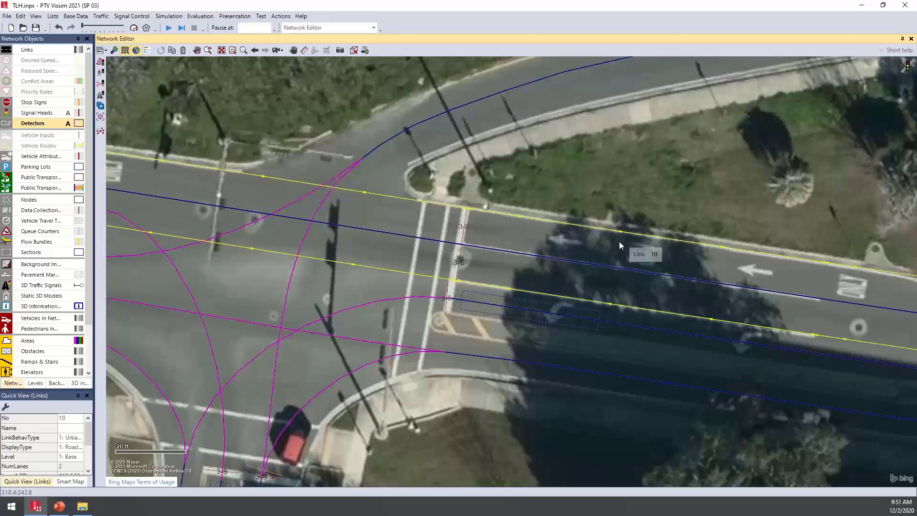
# Draw a detector about 41.5 ft long on lane 1 of link 10, ending just upstream of the stop line
pyautogui.moveTo(614, 246); pyautogui.dragTo(469, 234)
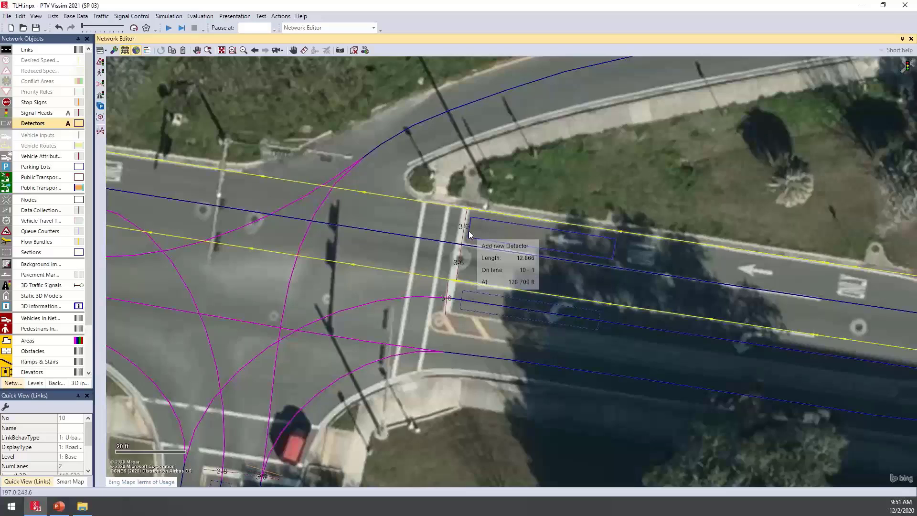
pyautogui.moveTo(469, 234); pyautogui.dragTo(471, 234)
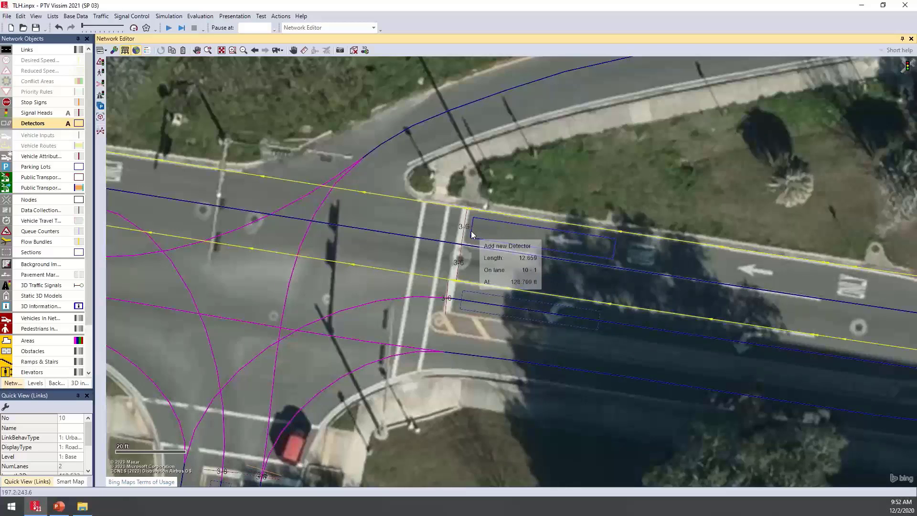
pyautogui.moveTo(472, 234); pyautogui.dragTo(472, 234)
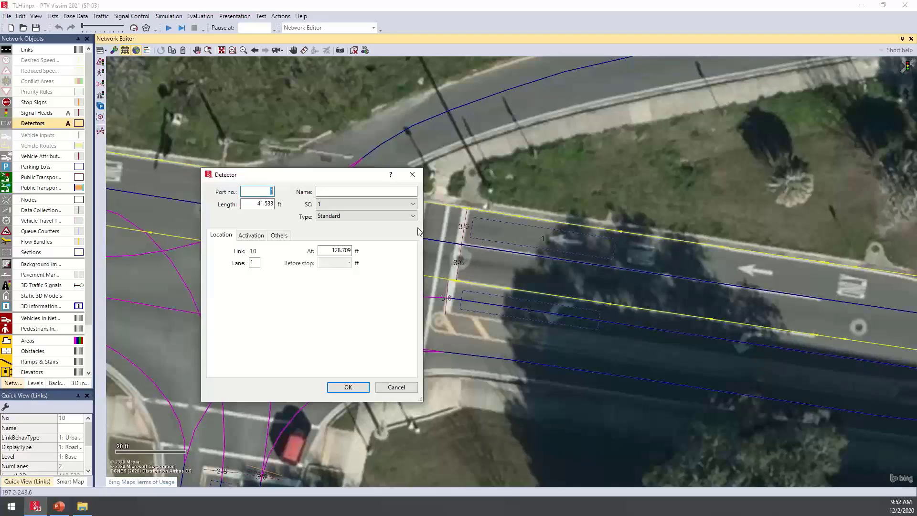
# Give the new detector a length of 40 ft, port number 6 and SC 3, and shift it forward to about 130.2 ft
pyautogui.doubleClick(252, 202)
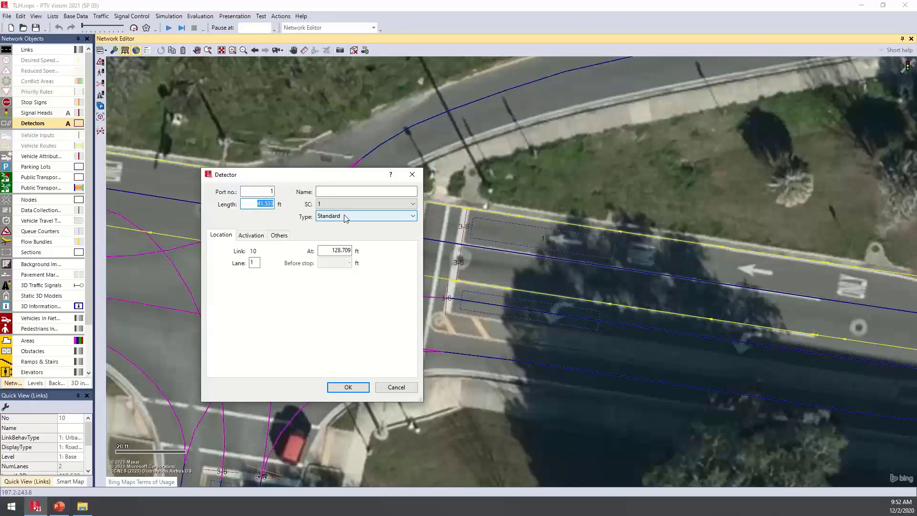
pyautogui.write('40')
pyautogui.hotkey('shift', 'Tab')
pyautogui.moveTo(295, 175); pyautogui.dragTo(263, 197)
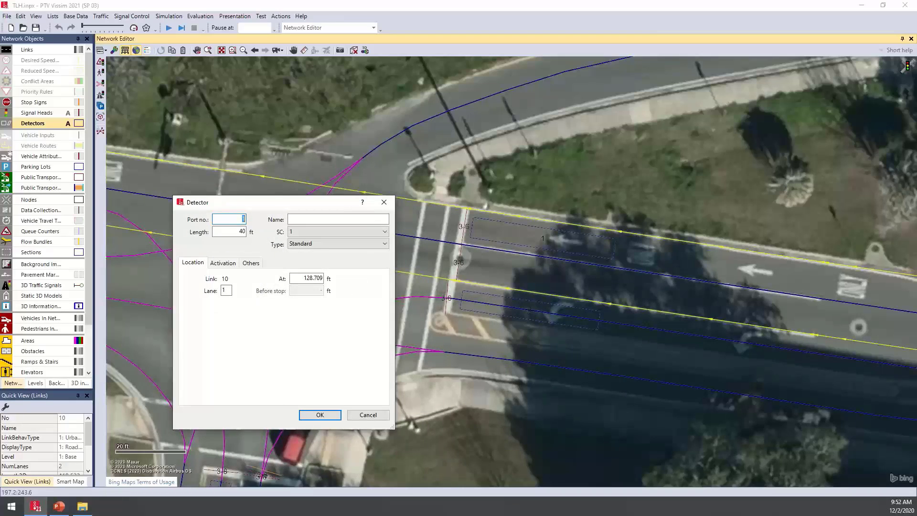
pyautogui.write('6')
pyautogui.click(345, 233)
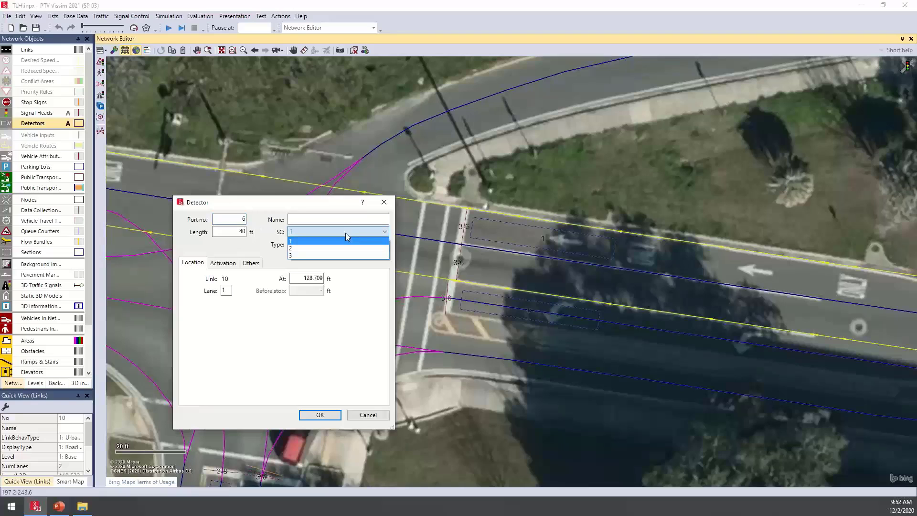
pyautogui.click(299, 257)
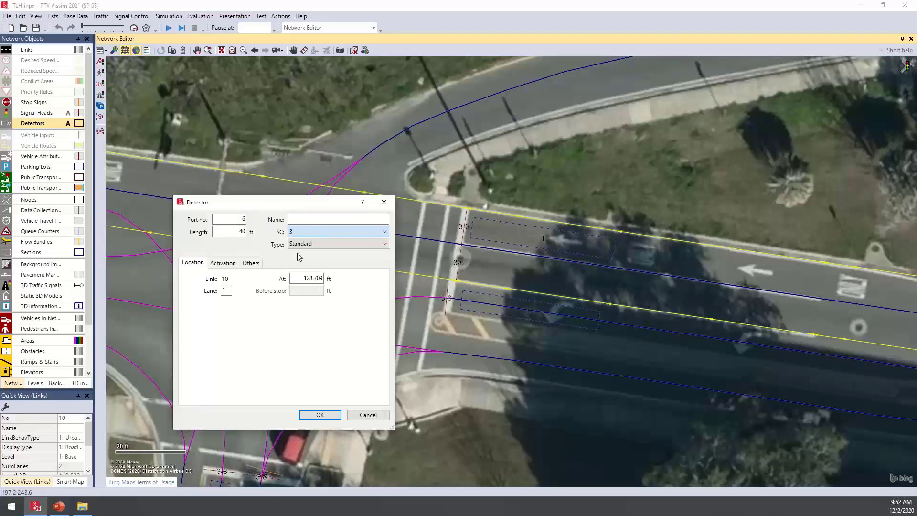
pyautogui.click(319, 415)
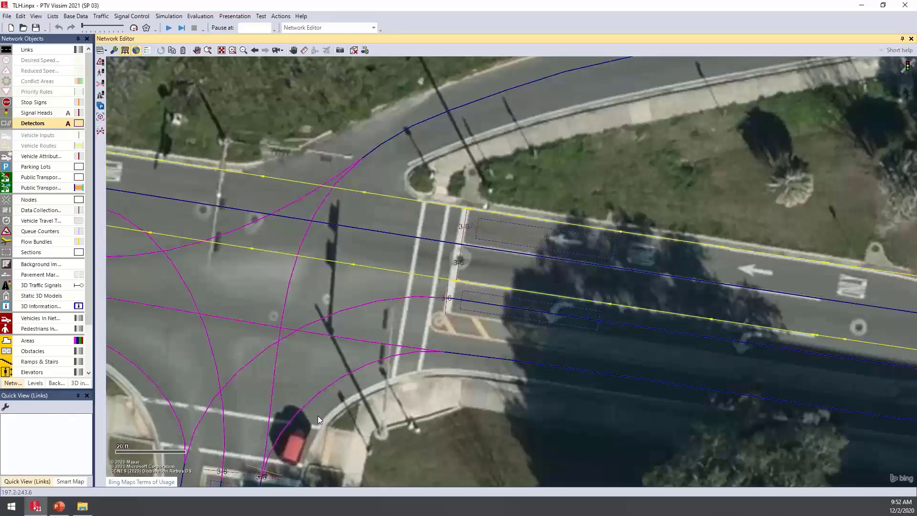
pyautogui.moveTo(493, 229); pyautogui.dragTo(489, 229)
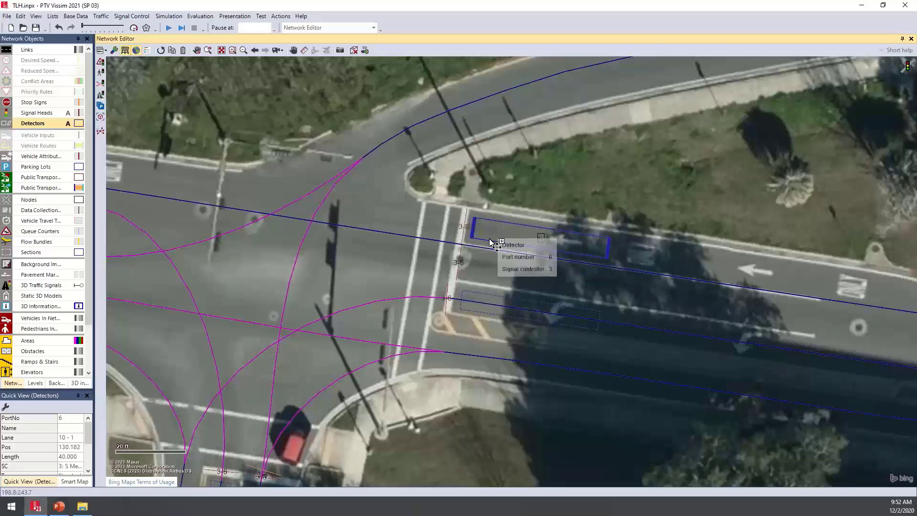
# Copy the detector onto lane 2 of link 10 without copying the SC, and align it beside the first at about 130.3 ft
pyautogui.click(603, 285)
pyautogui.hotkey('ctrl', 'c')
pyautogui.hotkey('ctrl', 'v')
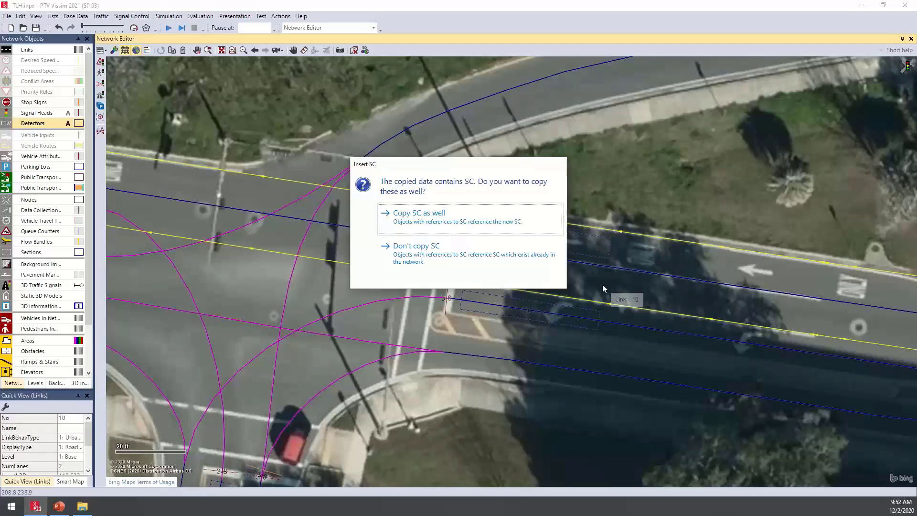
pyautogui.click(427, 255)
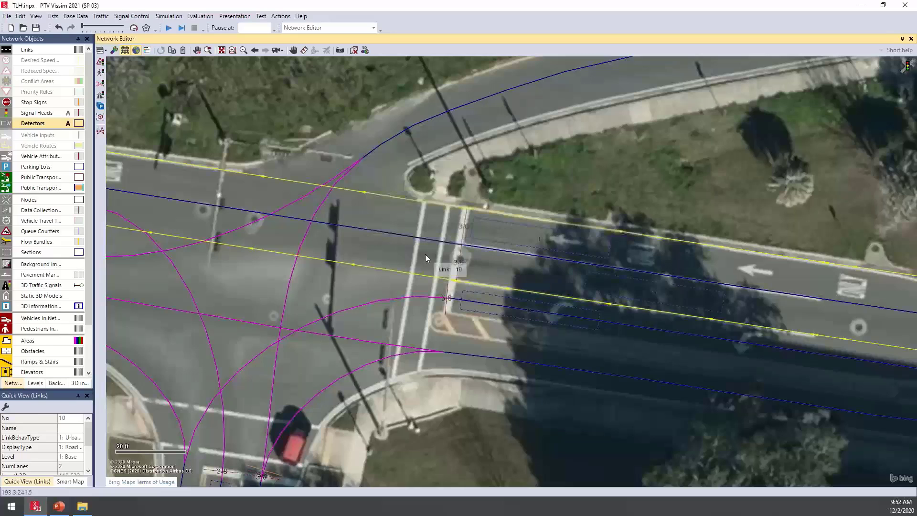
pyautogui.moveTo(672, 297); pyautogui.dragTo(549, 288)
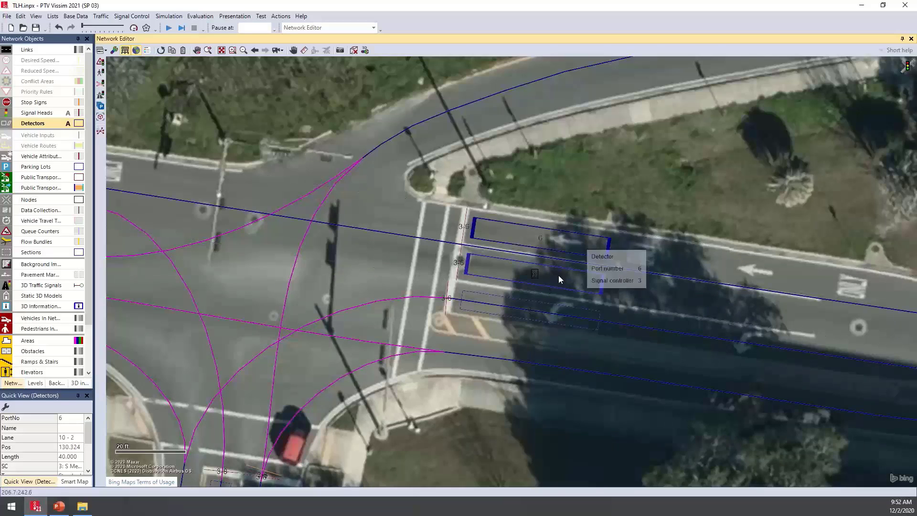
pyautogui.click(596, 197)
# Hide the background map and show the whole intersection with its signal heads and detectors
pyautogui.scroll(-2, 595, 197)
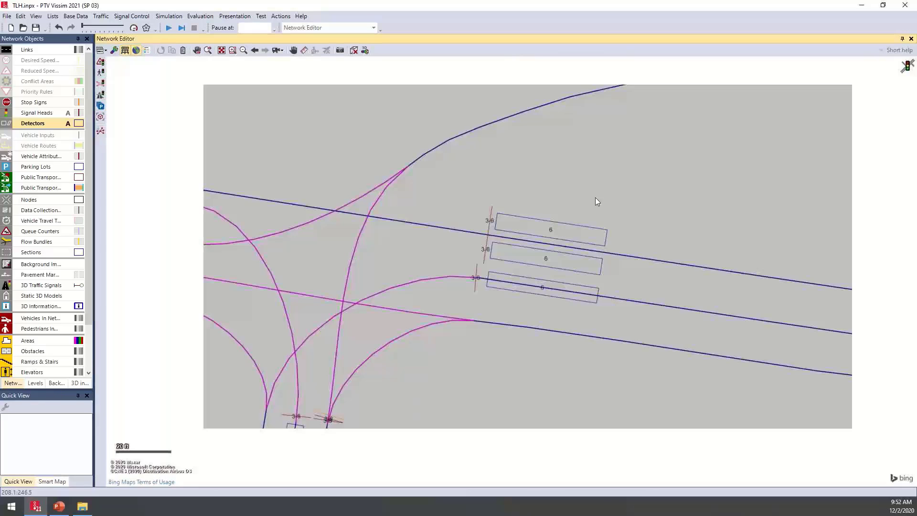
pyautogui.click(138, 50)
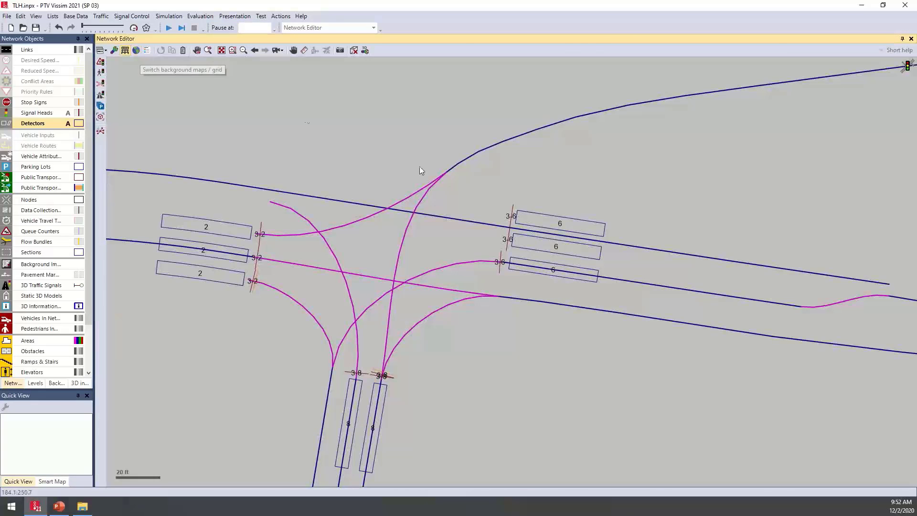
# Display the links as solid surfaces and inspect the settings of the 3-6 signal head on the left-turn connector
pyautogui.moveTo(419, 166); pyautogui.dragTo(451, 150)
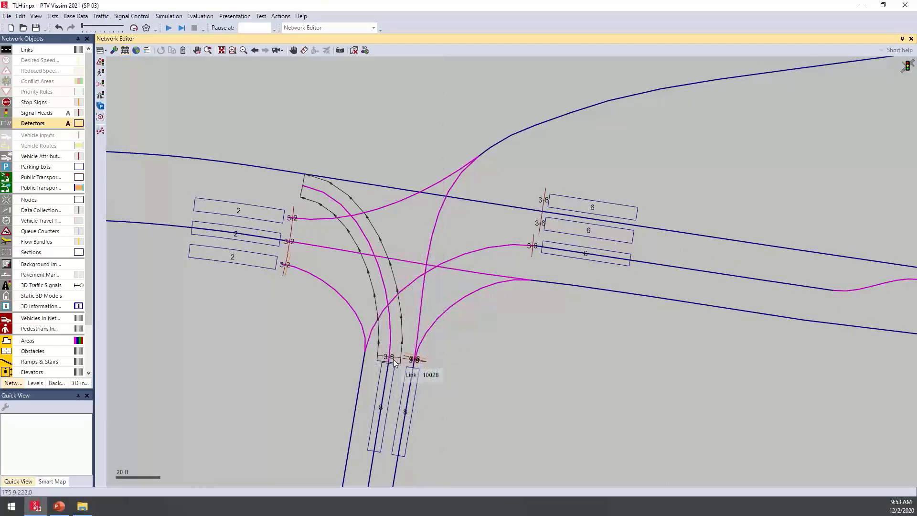
pyautogui.hotkey('ctrl', 'a')
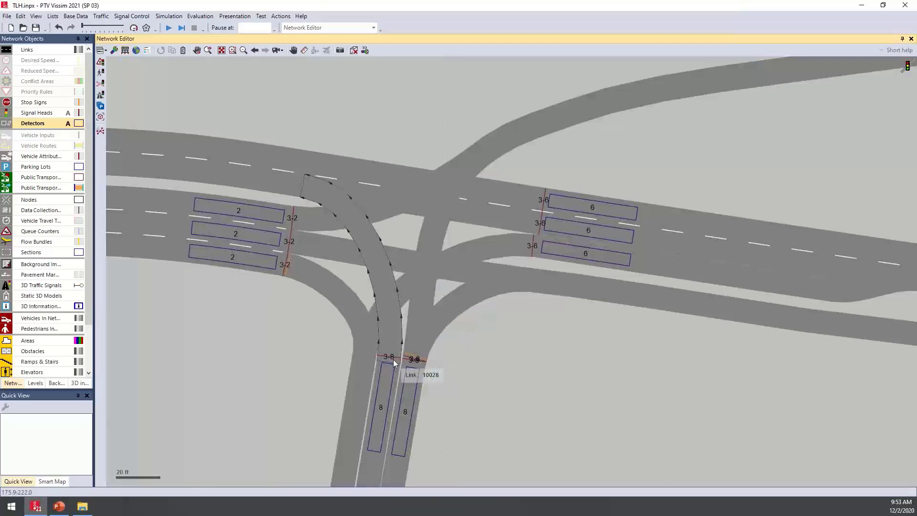
pyautogui.doubleClick(531, 257)
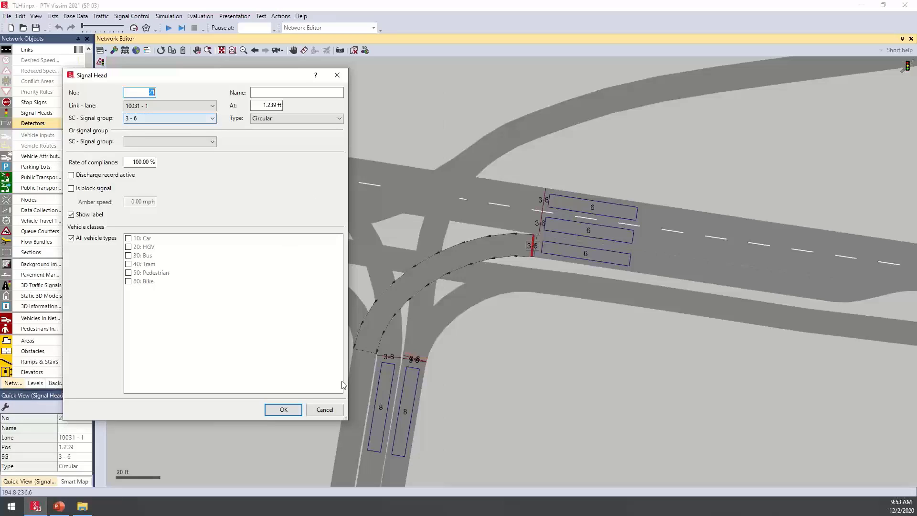
pyautogui.click(324, 410)
# Inspect the settings of the 2-5 left-arrow signal head at the neighbouring intersection
pyautogui.scroll(-3, 358, 264)
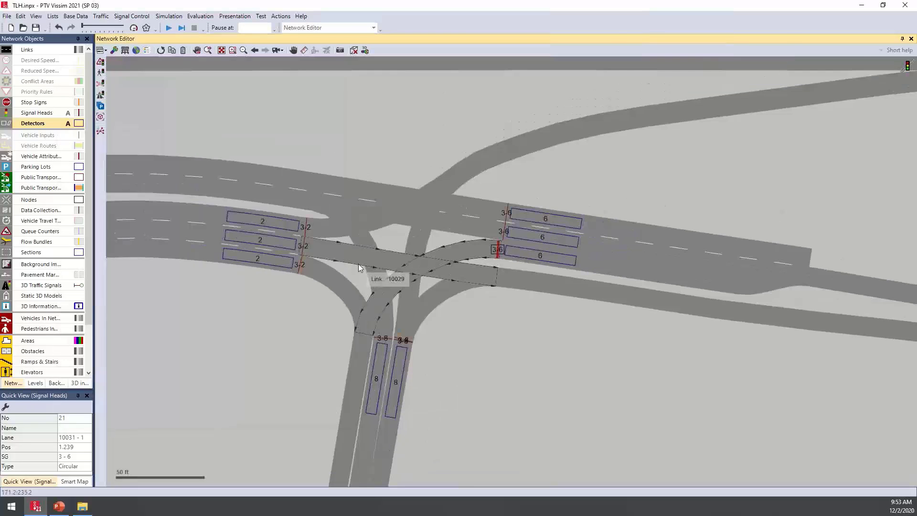
pyautogui.scroll(-1, 337, 250)
pyautogui.moveTo(273, 215); pyautogui.dragTo(506, 192)
pyautogui.moveTo(304, 222); pyautogui.dragTo(378, 269)
pyautogui.scroll(2, 381, 268)
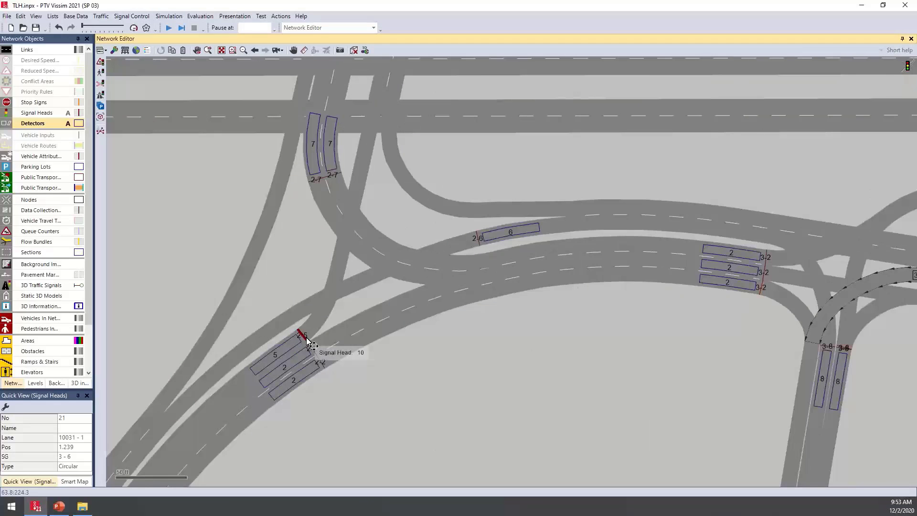
pyautogui.doubleClick(306, 338)
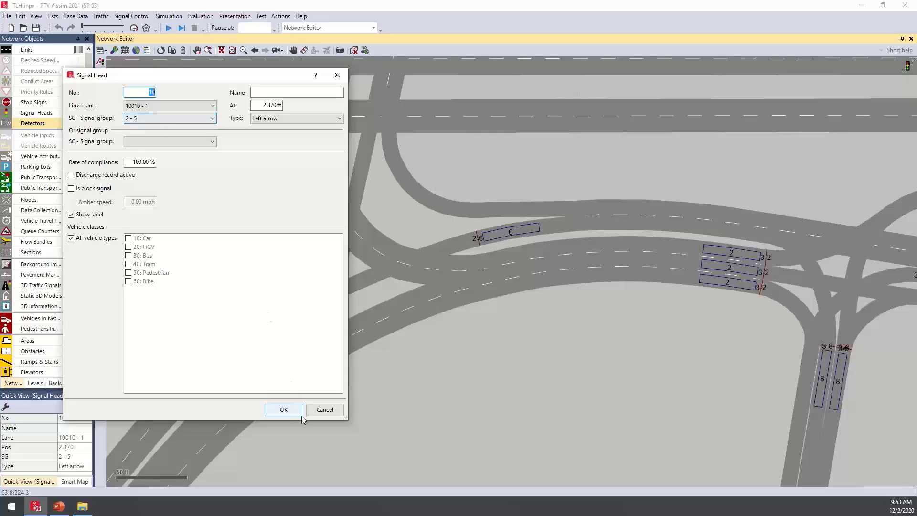
pyautogui.click(324, 410)
# Inspect the 1-1 signal head at the northern intersection, including its additional "Or signal group" assignment
pyautogui.moveTo(492, 139); pyautogui.dragTo(452, 406)
pyautogui.moveTo(468, 182); pyautogui.dragTo(385, 430)
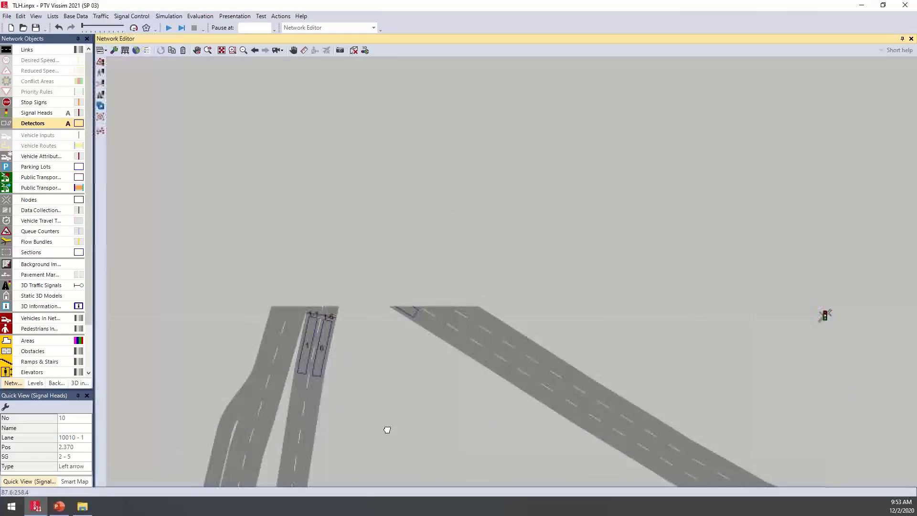
pyautogui.moveTo(420, 234); pyautogui.dragTo(458, 273)
pyautogui.scroll(3, 345, 362)
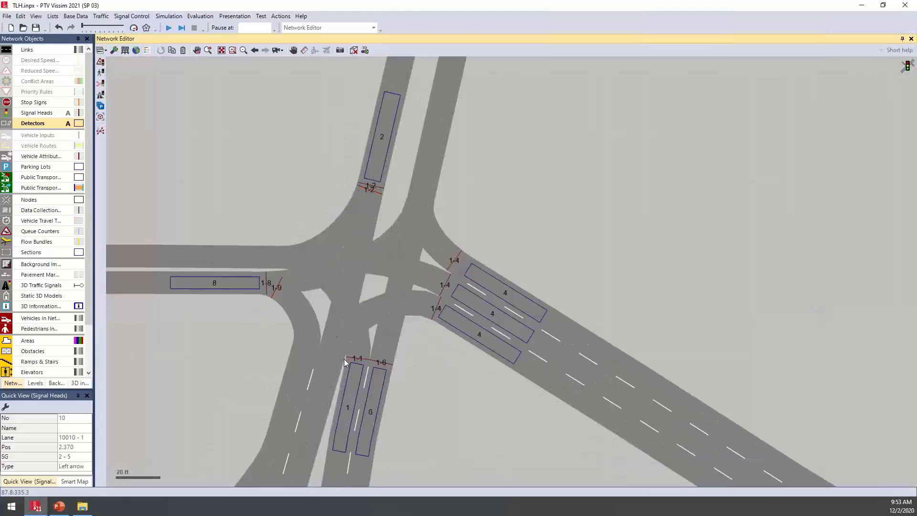
pyautogui.doubleClick(356, 364)
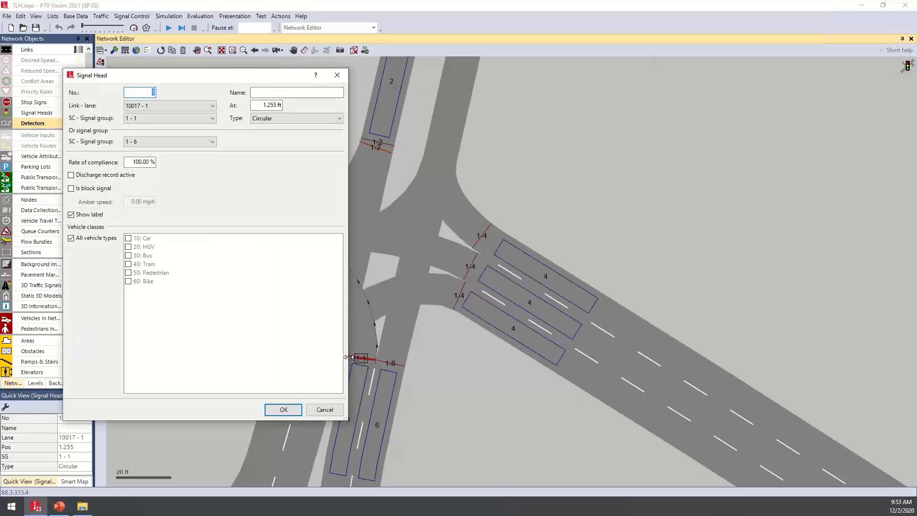
pyautogui.moveTo(217, 82); pyautogui.dragTo(627, 95)
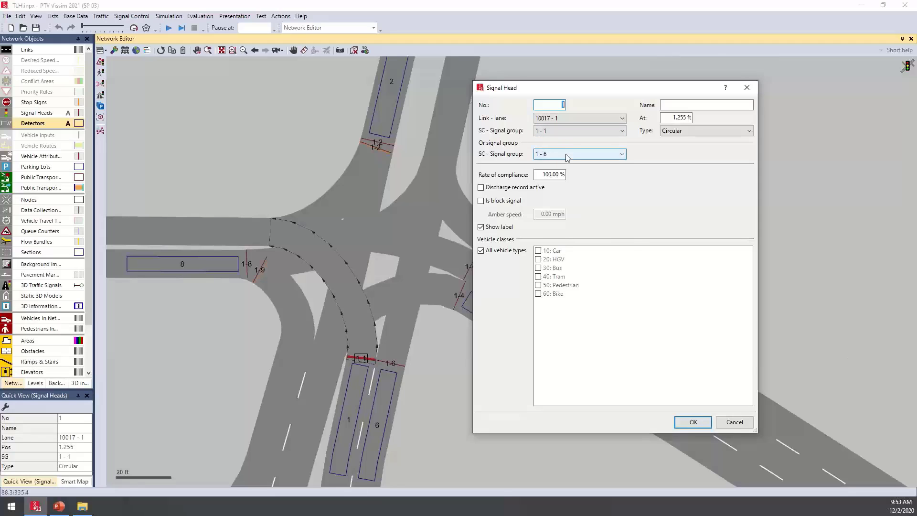
pyautogui.click(692, 422)
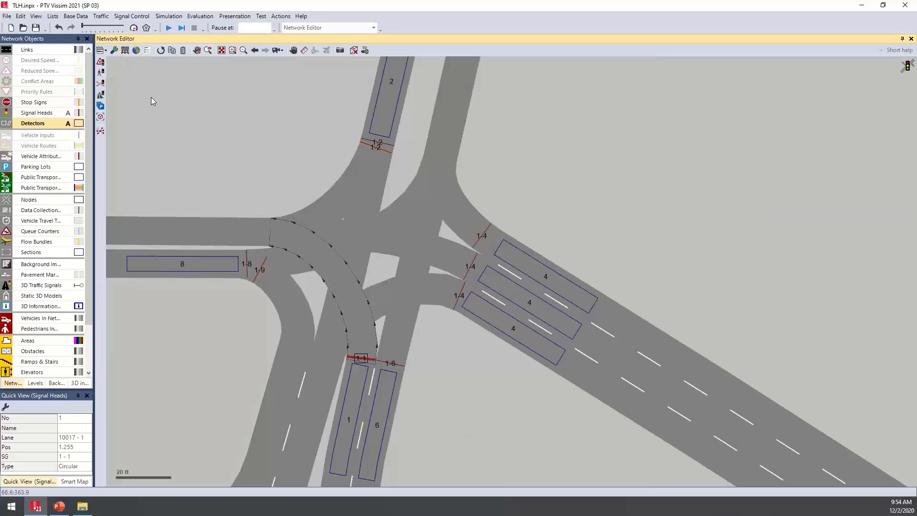
# Show the conflict areas, examine those at the left-turn and right-turn connectors of the intersection, and hide them again
pyautogui.click(7, 82)
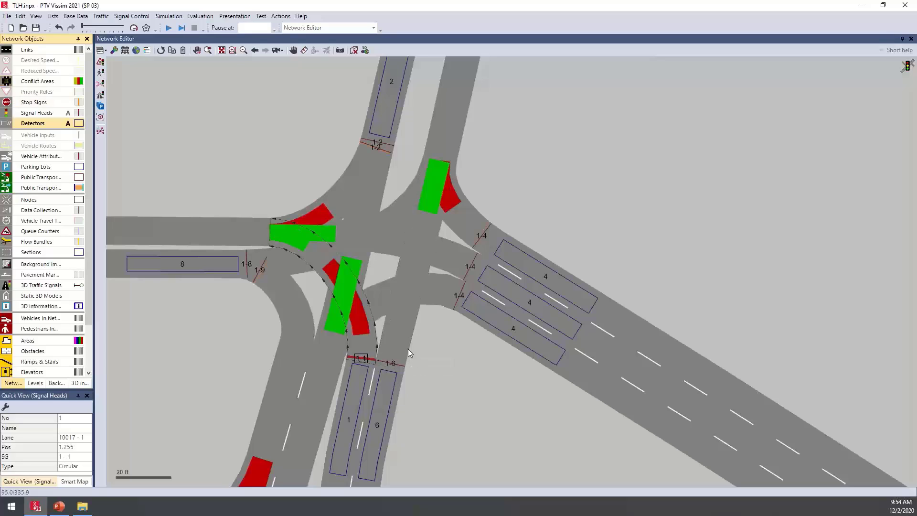
pyautogui.click(357, 318)
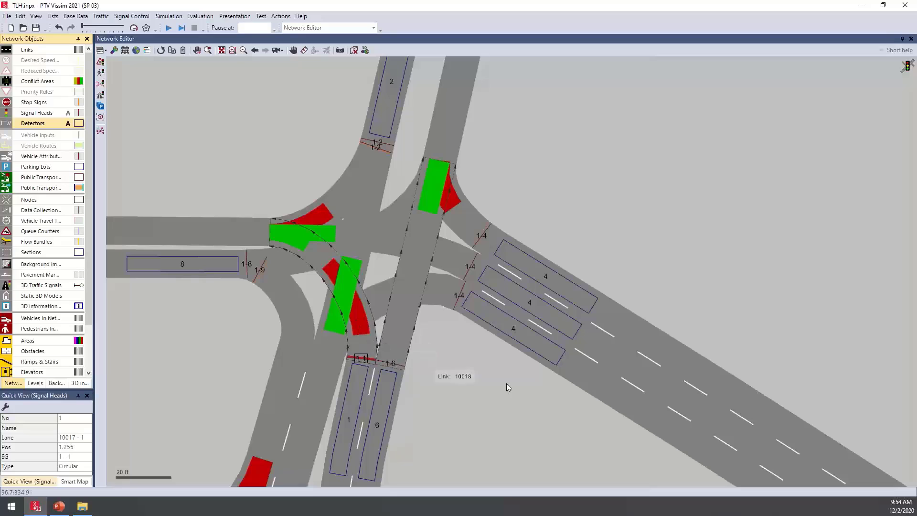
pyautogui.click(441, 175)
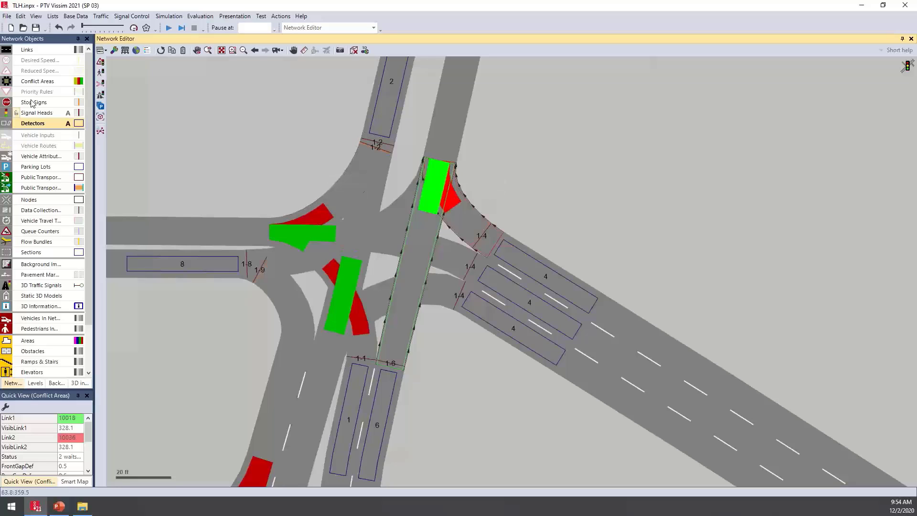
pyautogui.click(6, 81)
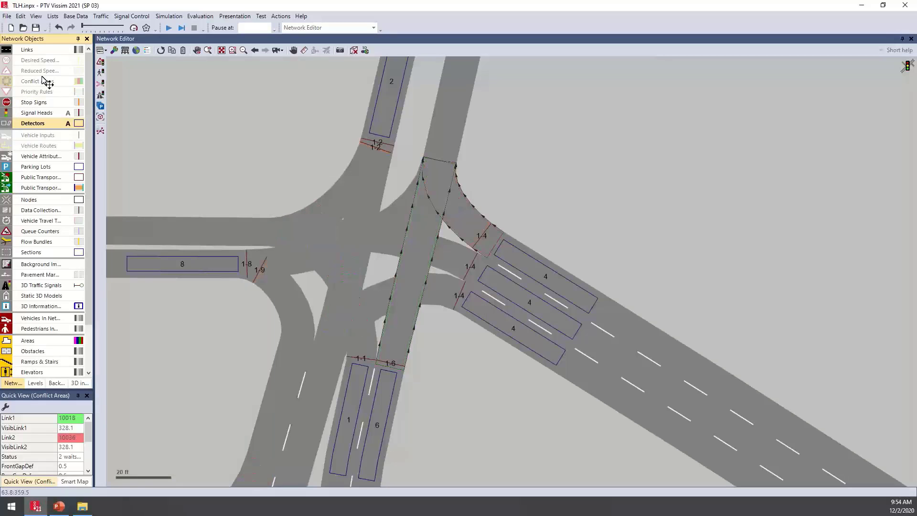
pyautogui.click(615, 183)
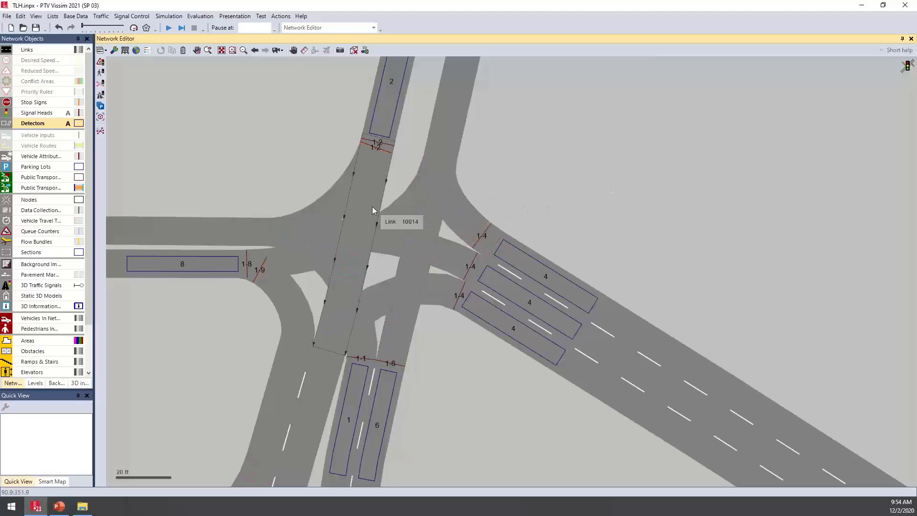
# Switch to wireframe display and check which connectors carry the 1-8 and 1-9 signal heads on the western approach
pyautogui.scroll(1, 287, 310)
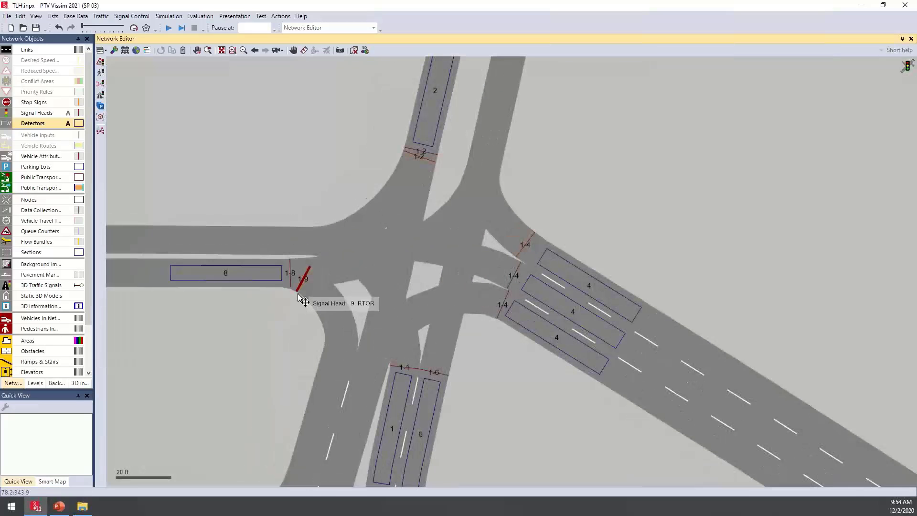
pyautogui.scroll(2, 300, 299)
pyautogui.scroll(3, 301, 298)
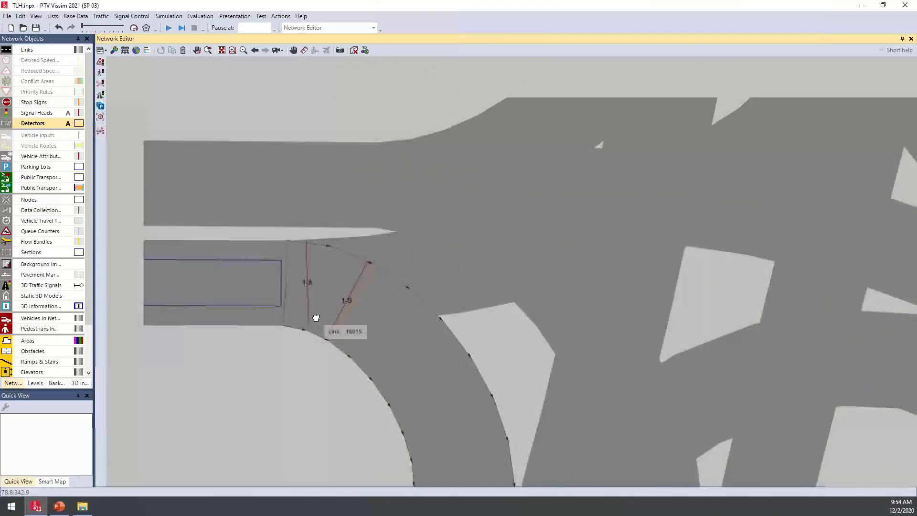
pyautogui.hotkey('ctrl', 'a')
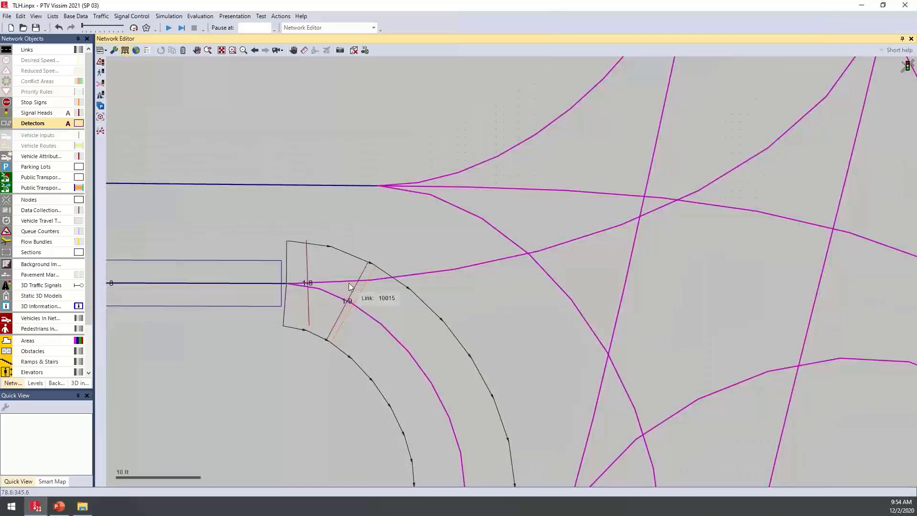
pyautogui.click(309, 265)
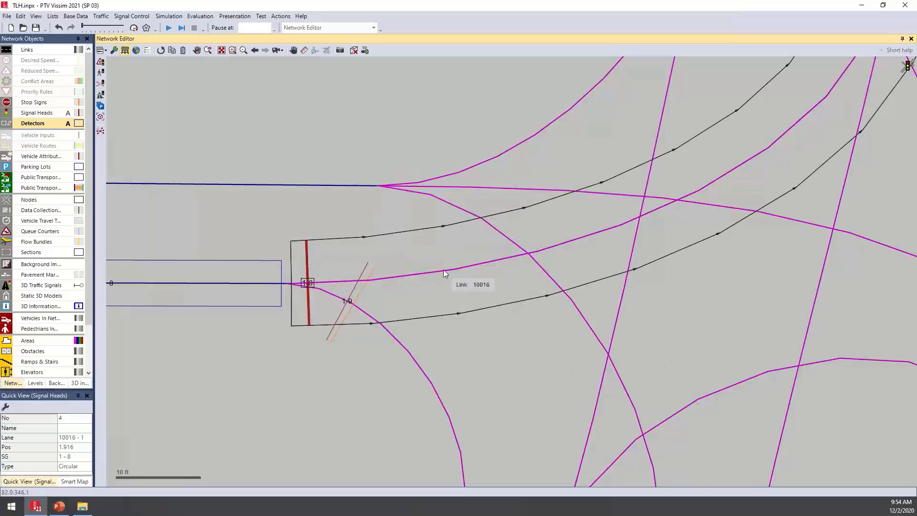
pyautogui.click(391, 337)
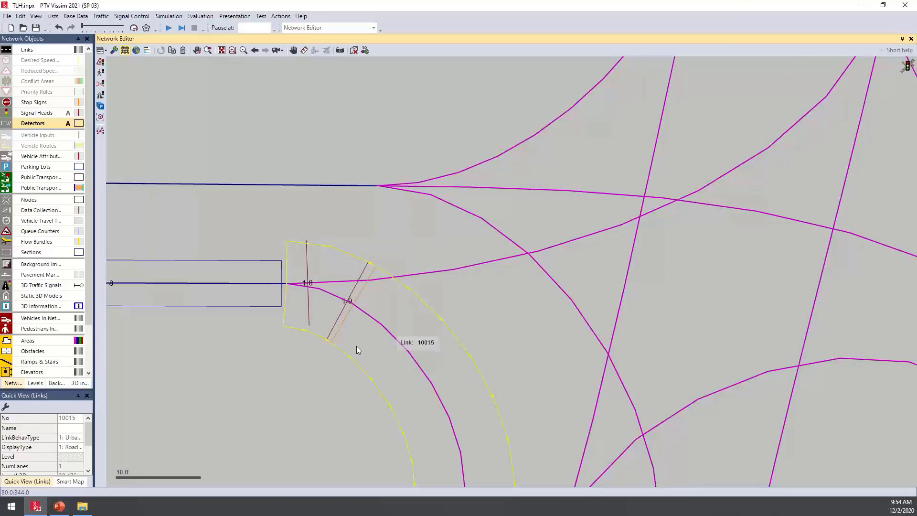
pyautogui.click(311, 342)
pyautogui.click(401, 268)
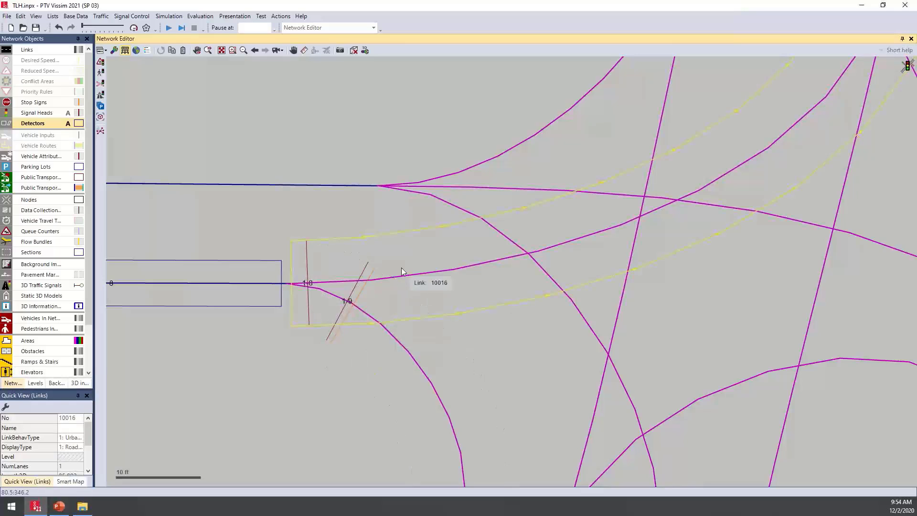
pyautogui.click(309, 295)
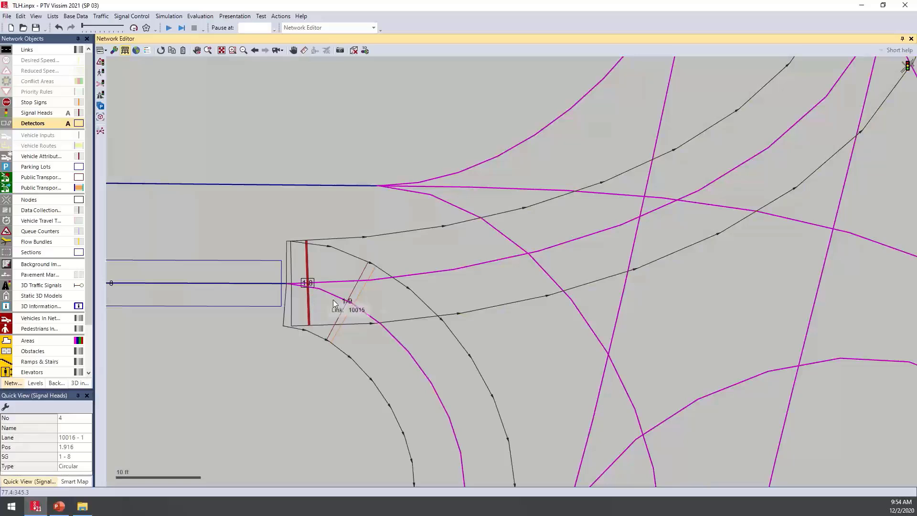
# Inspect the settings of the RTOR signal head and the RTOR stop sign on the right-turn connector
pyautogui.click(342, 318)
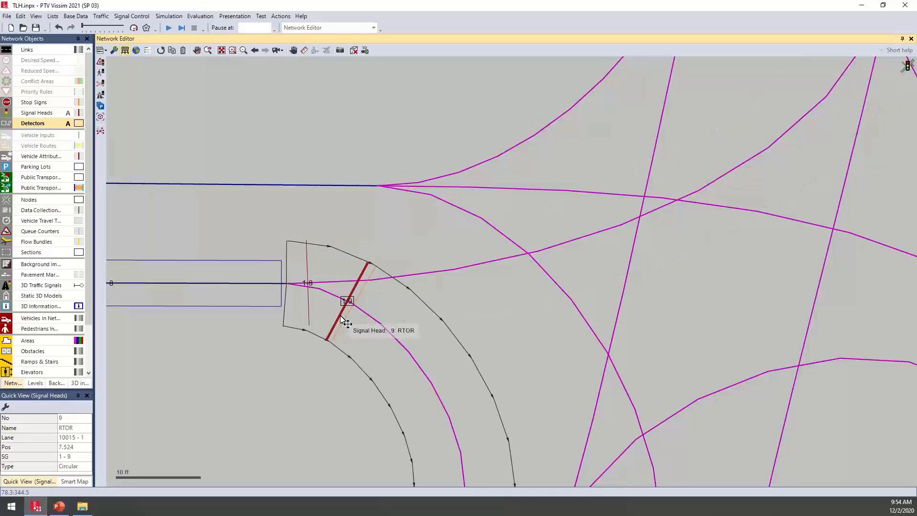
pyautogui.doubleClick(341, 320)
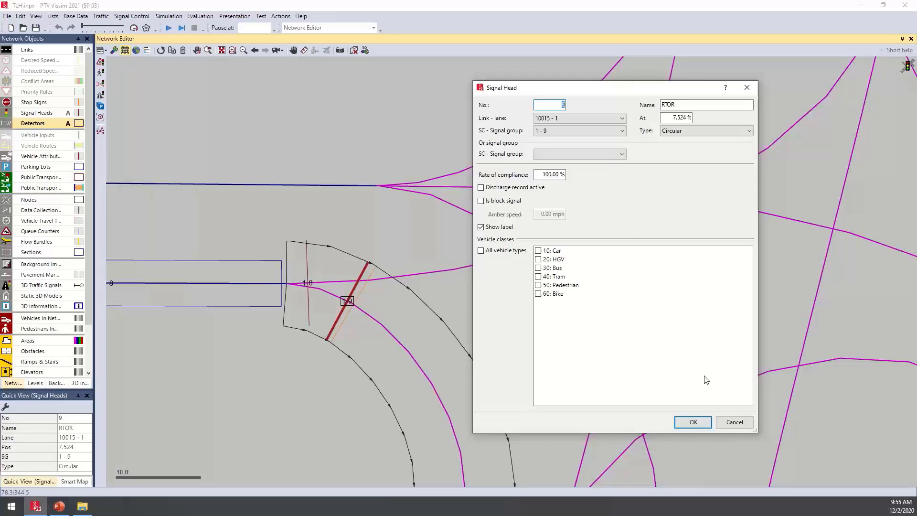
pyautogui.click(734, 422)
pyautogui.doubleClick(344, 326)
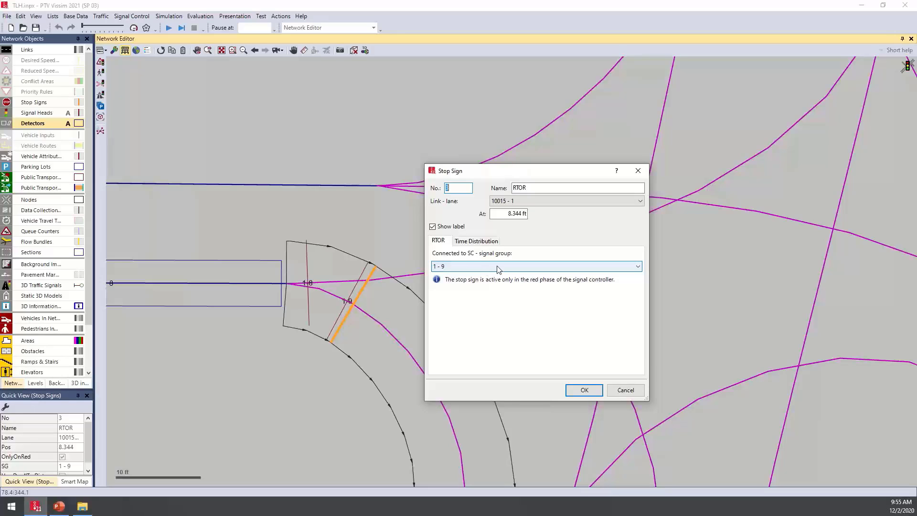
pyautogui.click(629, 391)
# Return to solid links, show the whole network, and start the simulation without saving the changes
pyautogui.scroll(-8, 629, 390)
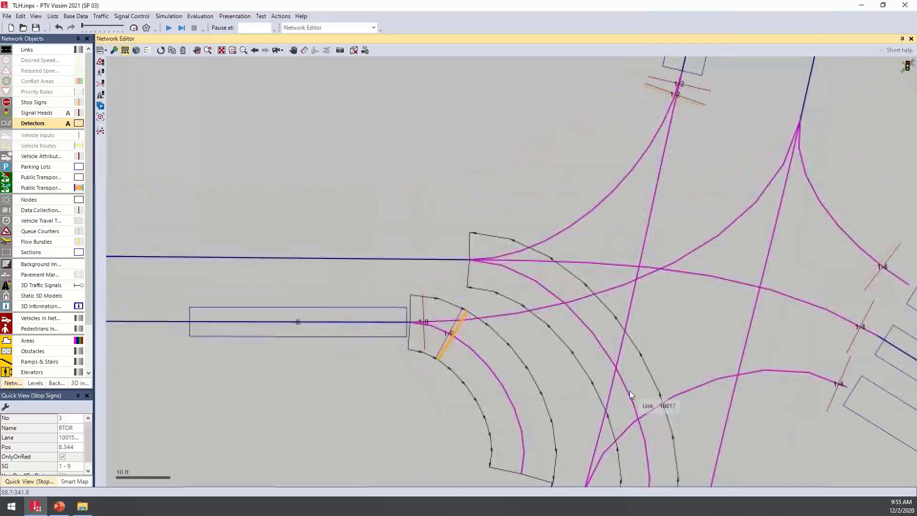
pyautogui.scroll(-3, 483, 262)
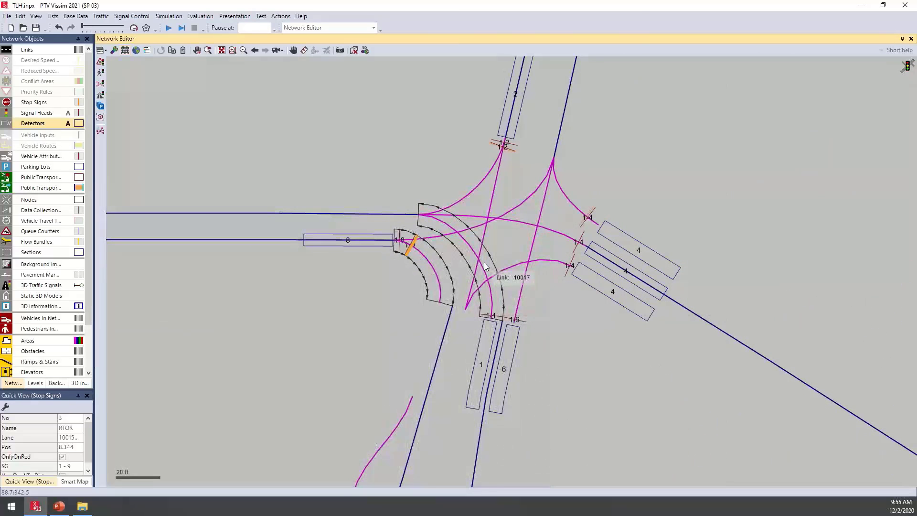
pyautogui.scroll(-2, 484, 262)
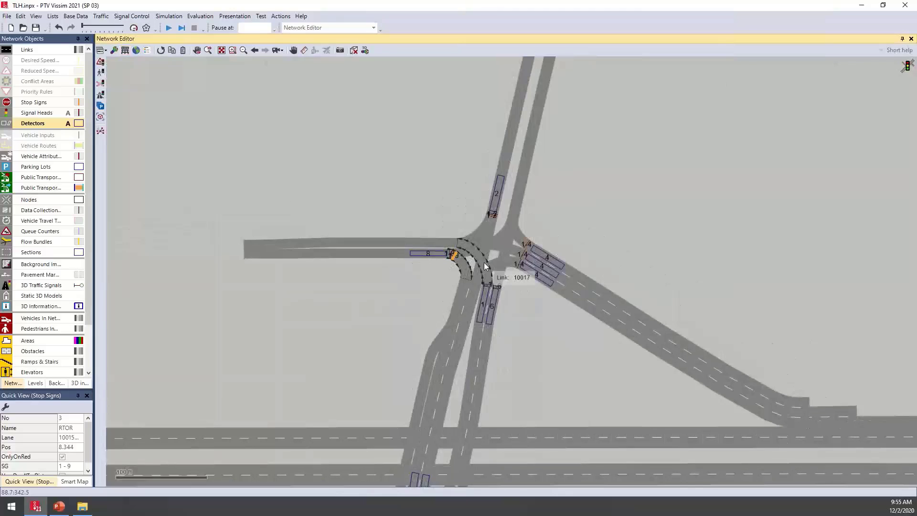
pyautogui.scroll(-4, 483, 263)
pyautogui.scroll(2, 456, 240)
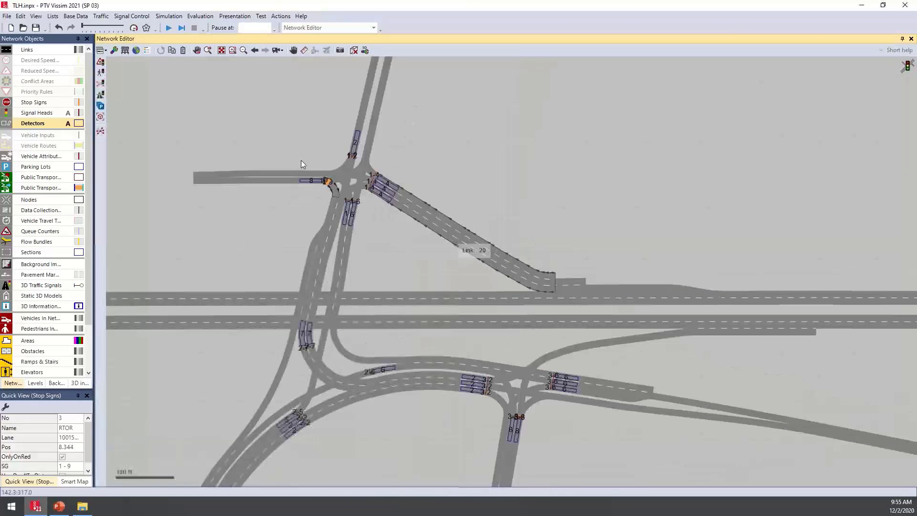
pyautogui.click(169, 27)
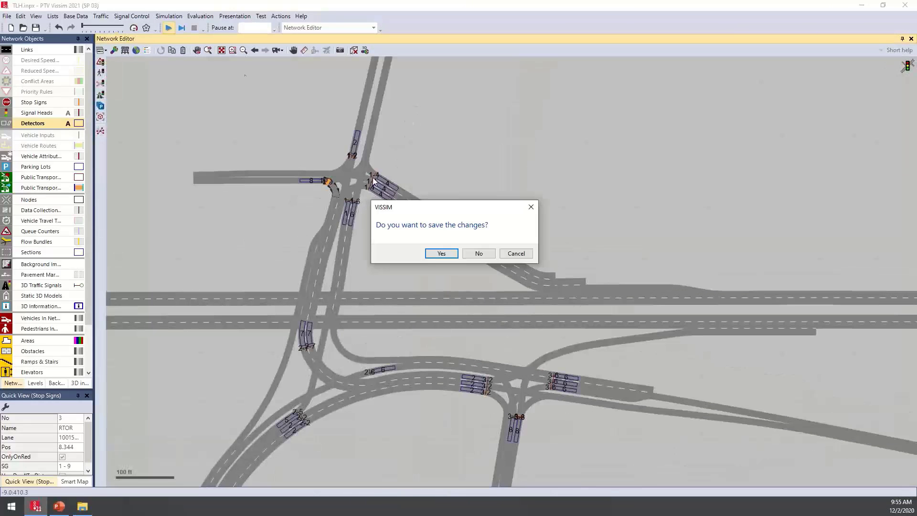
pyautogui.click(480, 253)
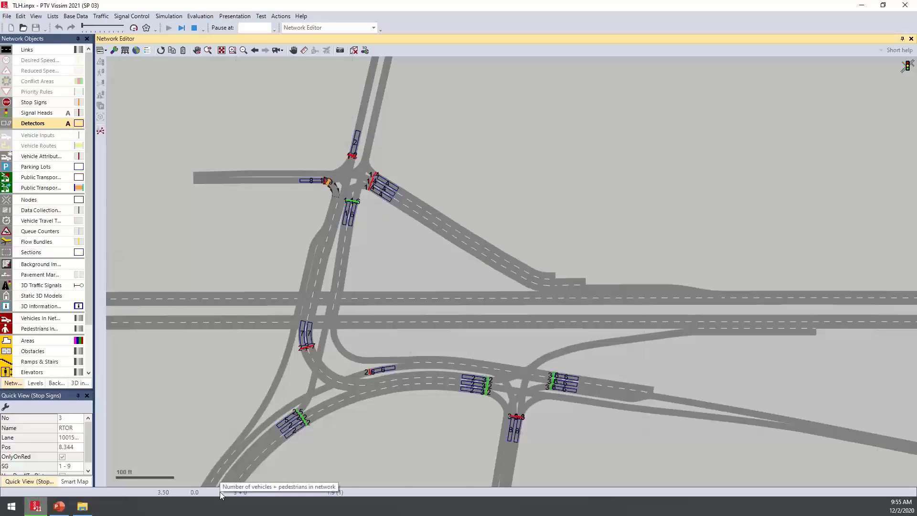
# Clear the stop sign selection and turn off the signal head and detector labels while the simulation runs
pyautogui.click(380, 431)
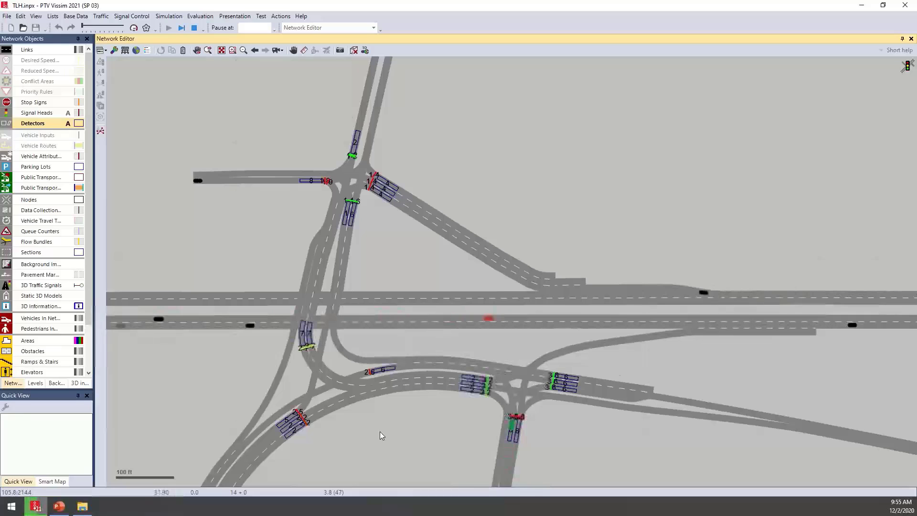
pyautogui.moveTo(487, 334); pyautogui.dragTo(480, 303)
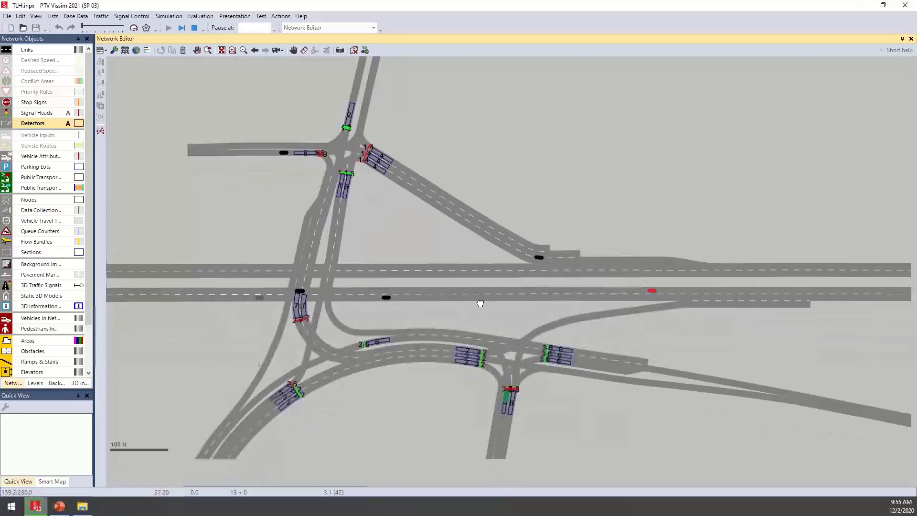
pyautogui.click(70, 120)
pyautogui.click(69, 122)
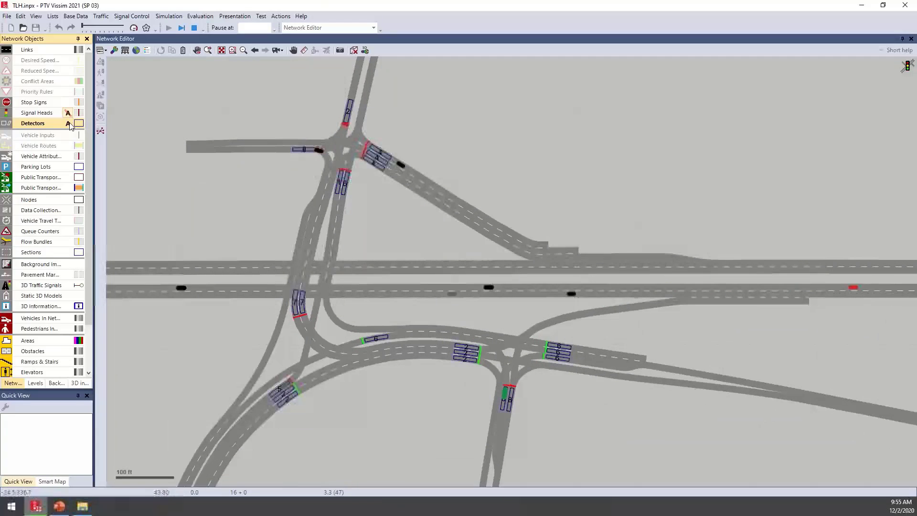
# Pause the simulation and inspect the settings of the left-arrow signal head on the southwestern approach, then clear the selection
pyautogui.click(369, 201)
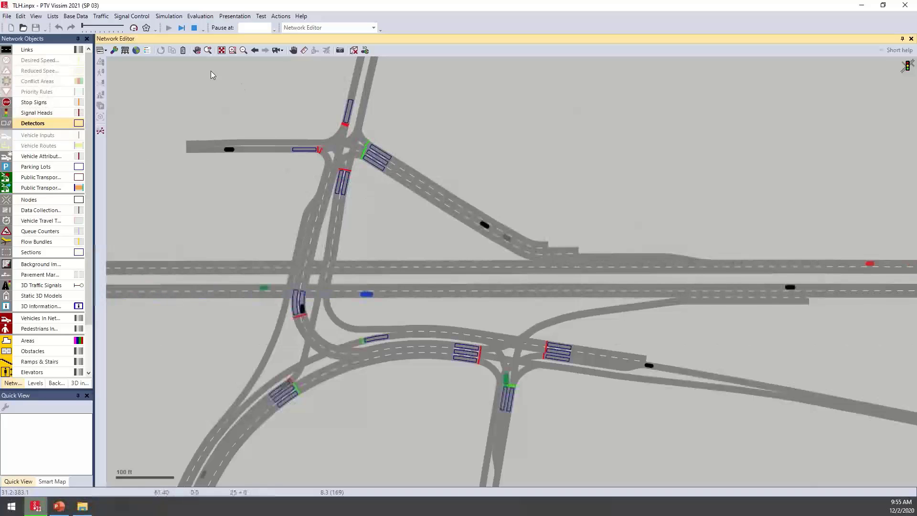
pyautogui.click(133, 29)
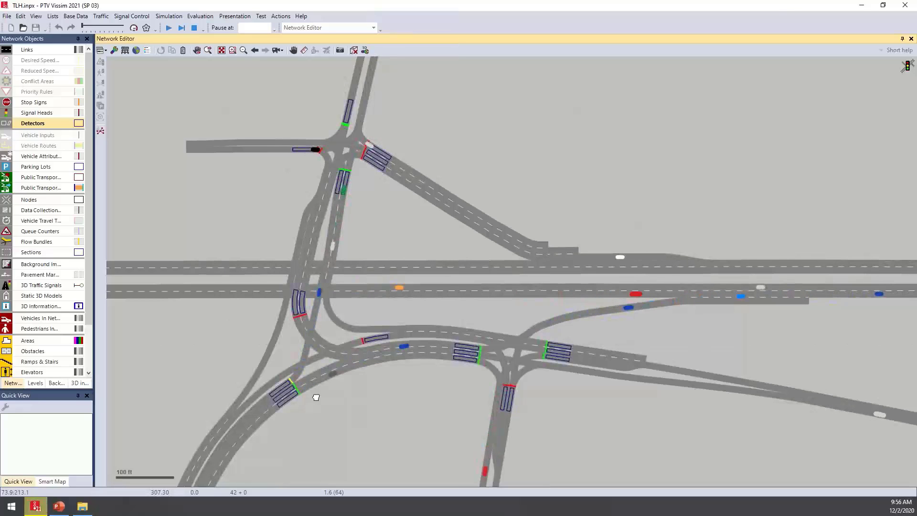
pyautogui.scroll(3, 316, 398)
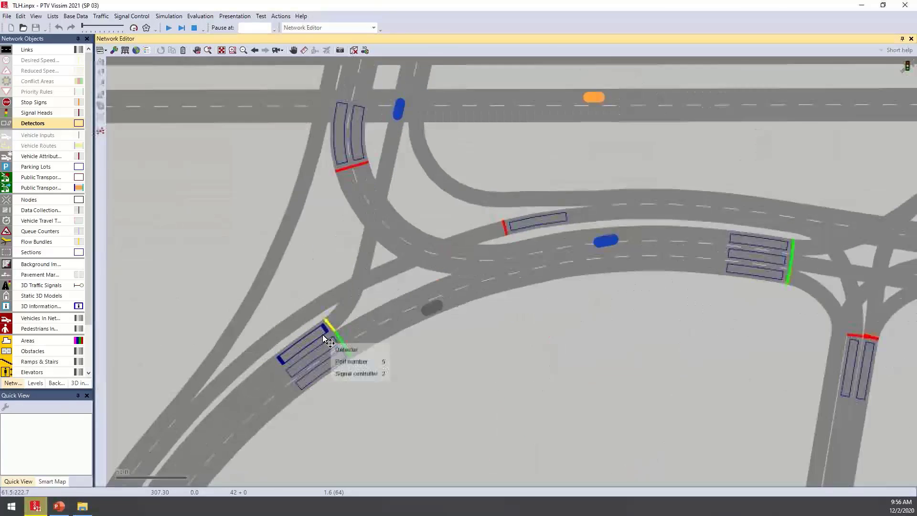
pyautogui.scroll(2, 329, 340)
pyautogui.doubleClick(330, 323)
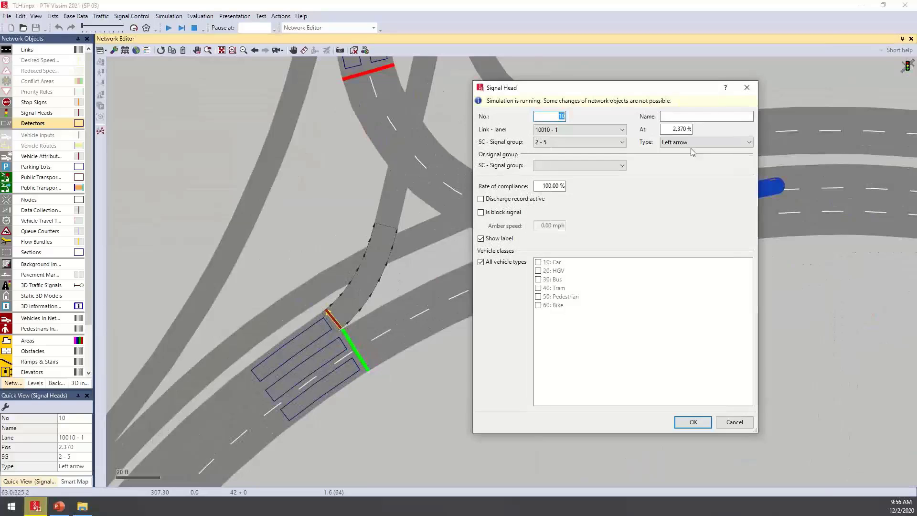
pyautogui.click(731, 423)
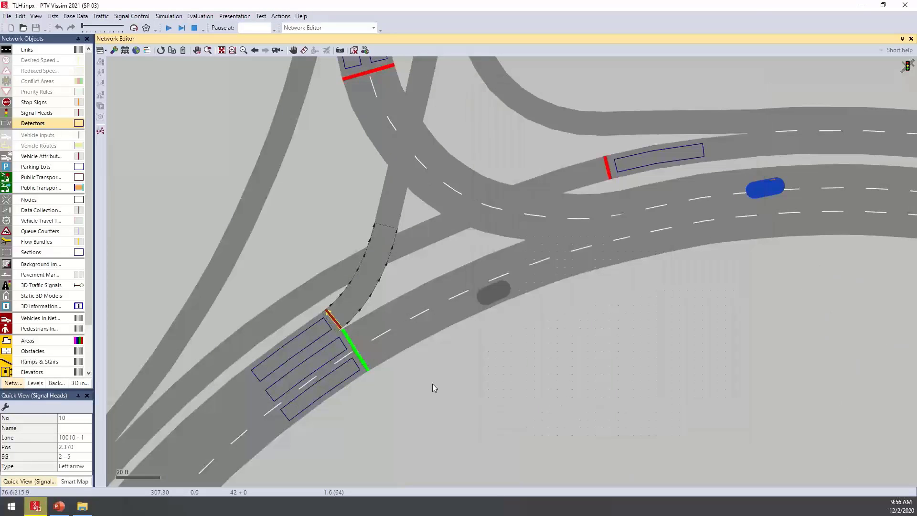
pyautogui.click(433, 384)
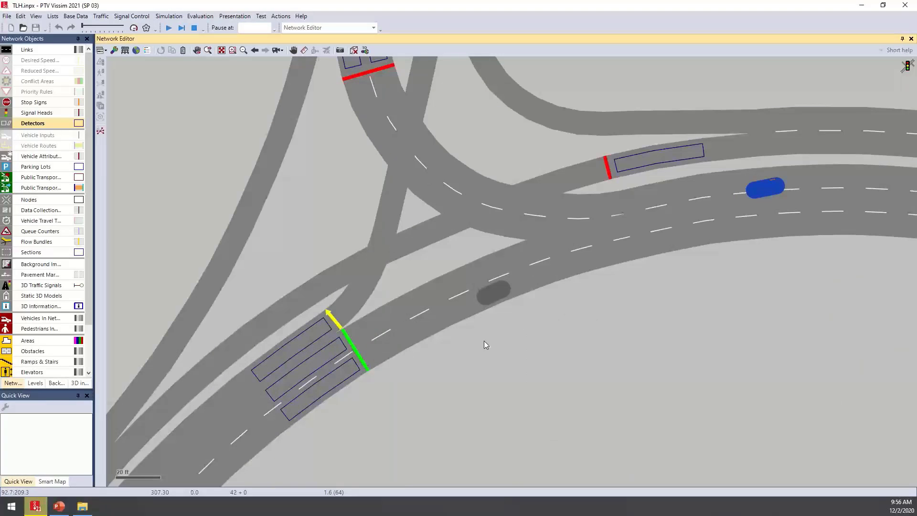
# Resume the simulation and watch the vehicles and changing signals across the interchange and at the northern intersection
pyautogui.click(170, 28)
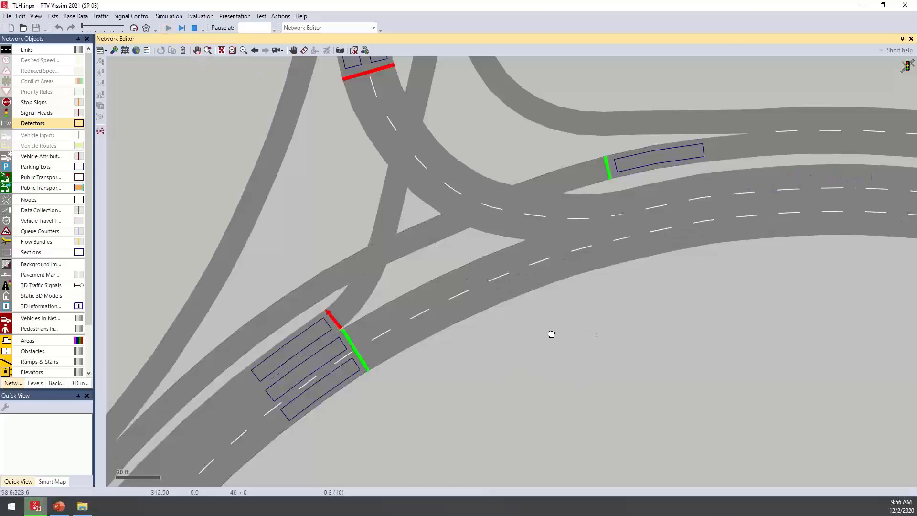
pyautogui.scroll(-5, 473, 343)
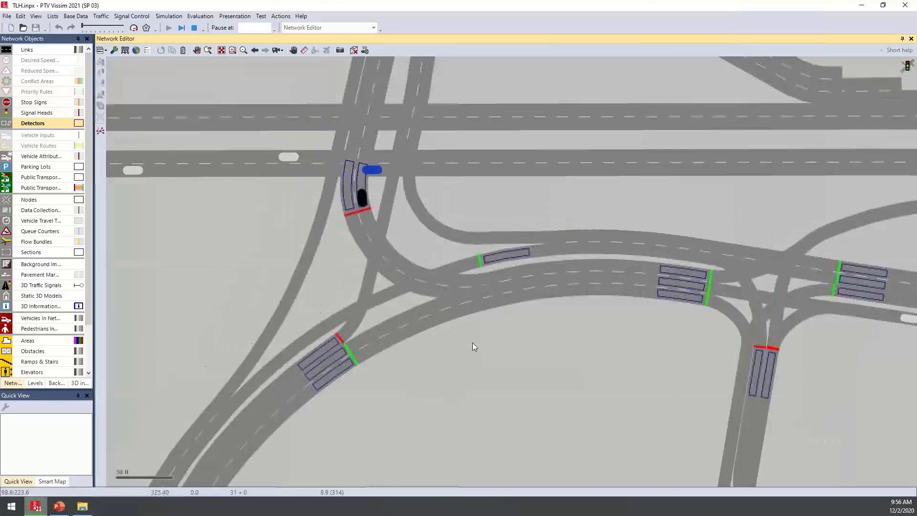
pyautogui.scroll(-2, 474, 347)
pyautogui.scroll(-1, 480, 353)
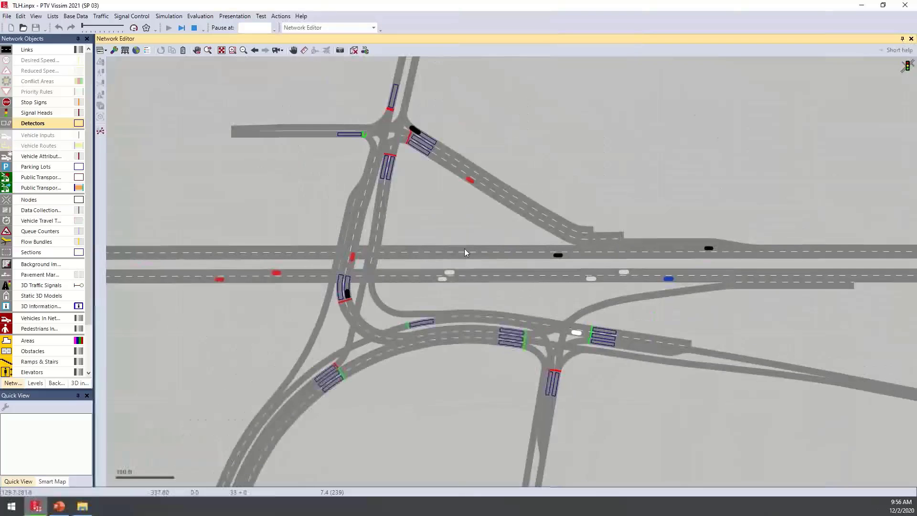
pyautogui.moveTo(464, 248); pyautogui.dragTo(434, 289)
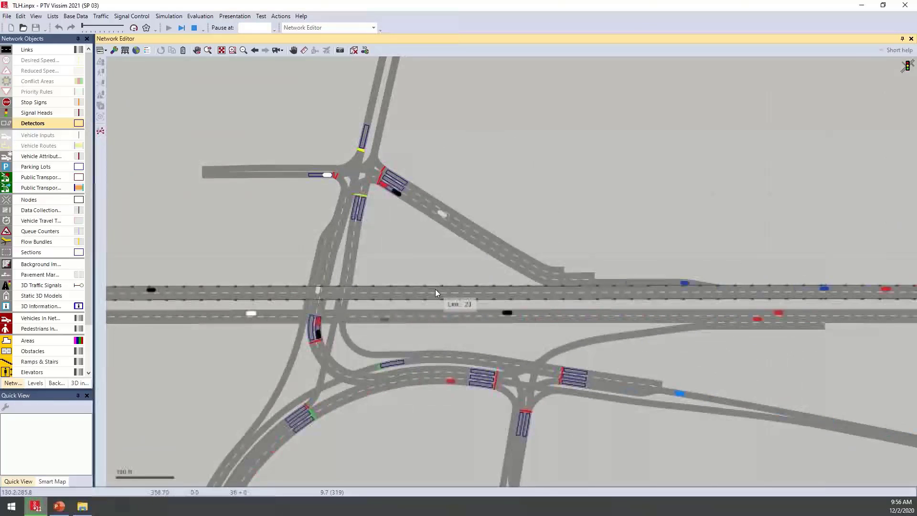
pyautogui.scroll(4, 315, 170)
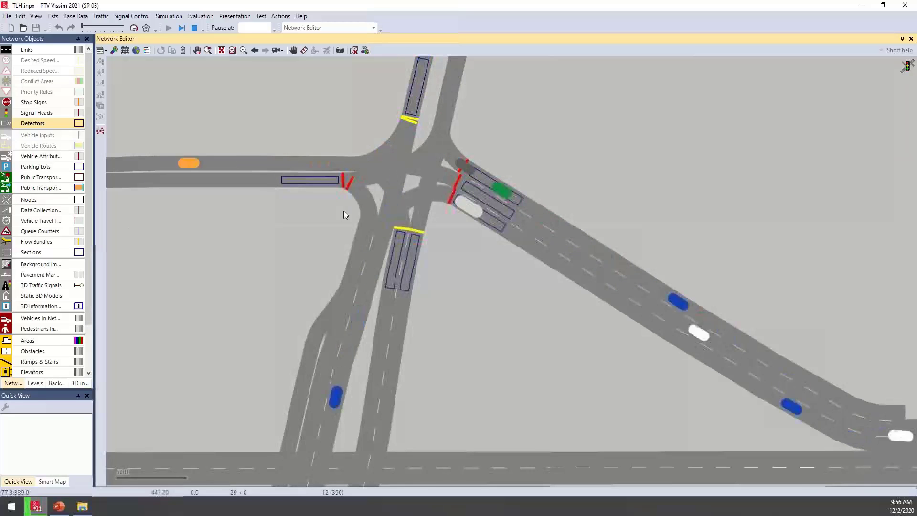
pyautogui.scroll(-1, 343, 214)
pyautogui.scroll(-1, 342, 215)
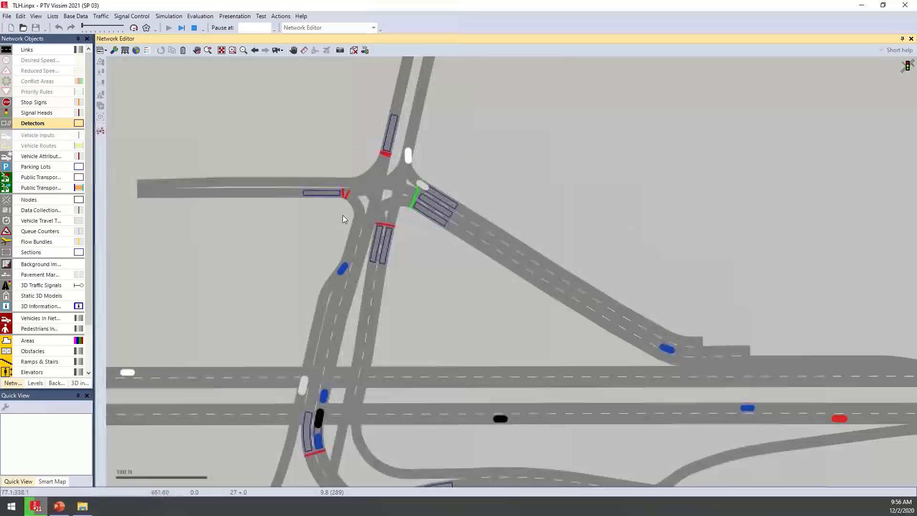
# Display the conflict areas around the southern intersections to check them during the run, and hide them again
pyautogui.moveTo(503, 387); pyautogui.dragTo(417, 204)
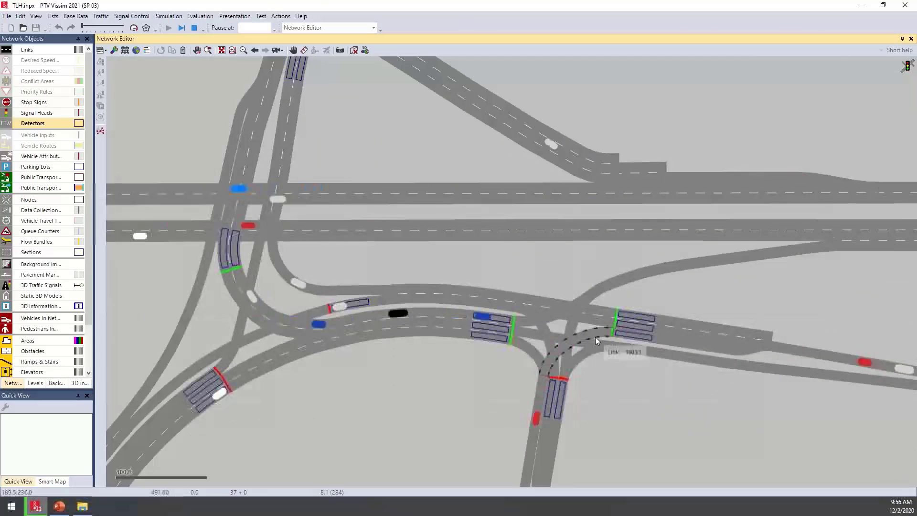
pyautogui.click(6, 81)
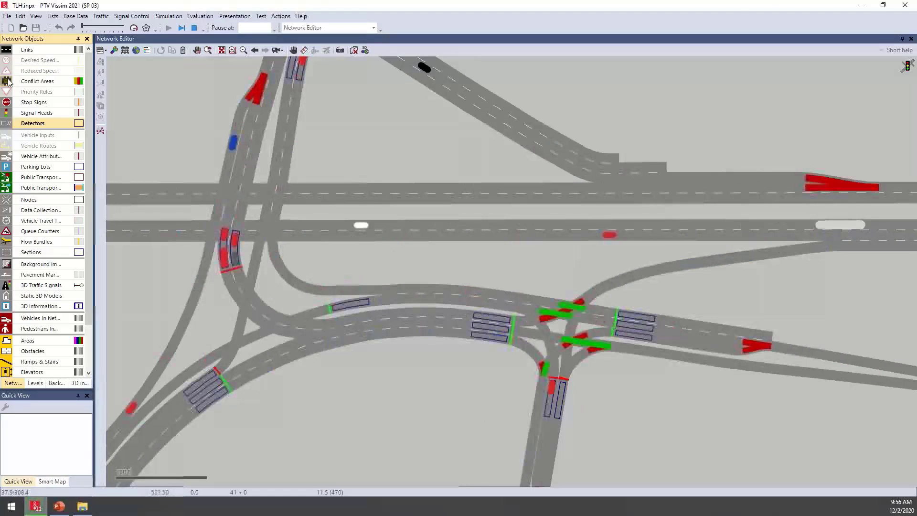
pyautogui.click(6, 81)
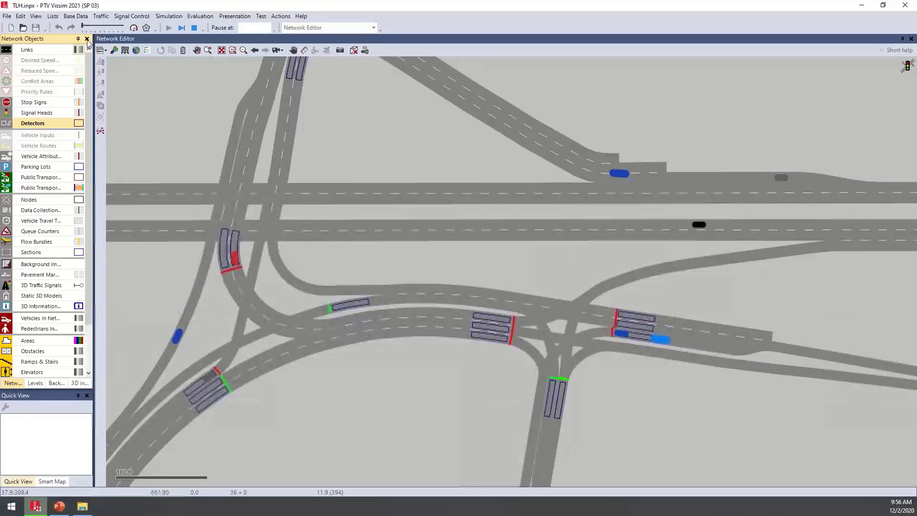
# Open the signal controllers list with its signal groups while keeping the southern intersections in view
pyautogui.click(128, 16)
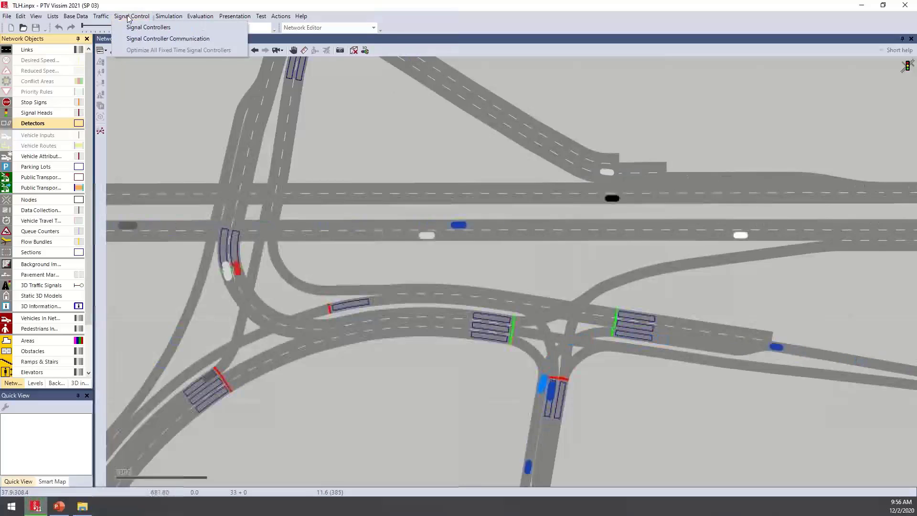
pyautogui.click(179, 27)
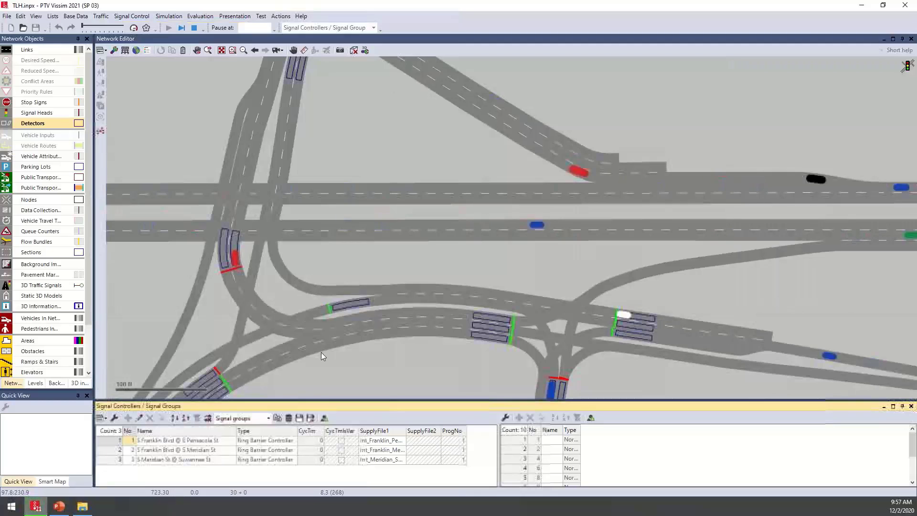
pyautogui.moveTo(321, 351); pyautogui.dragTo(263, 308)
pyautogui.scroll(-1, 319, 311)
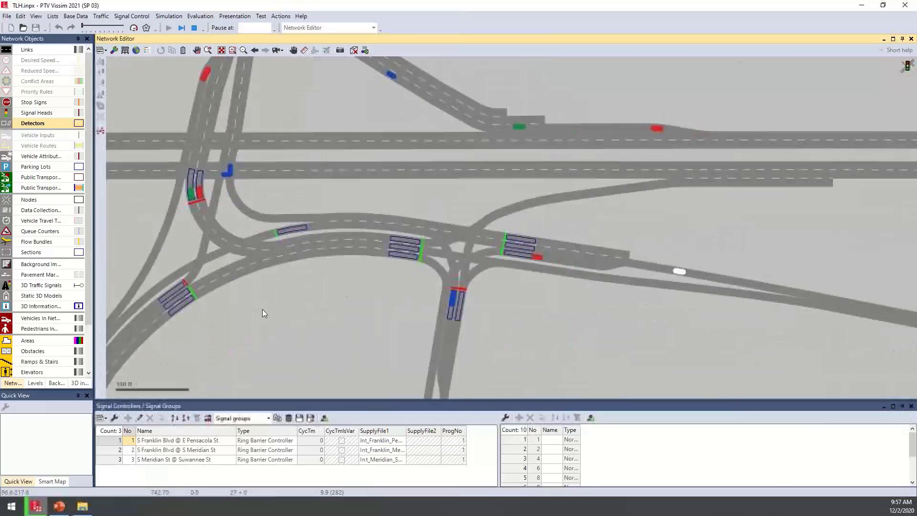
# Show the signal times table for the S Meridian St @ Suwannee St controller and make its window taller
pyautogui.click(110, 461)
pyautogui.rightClick(111, 464)
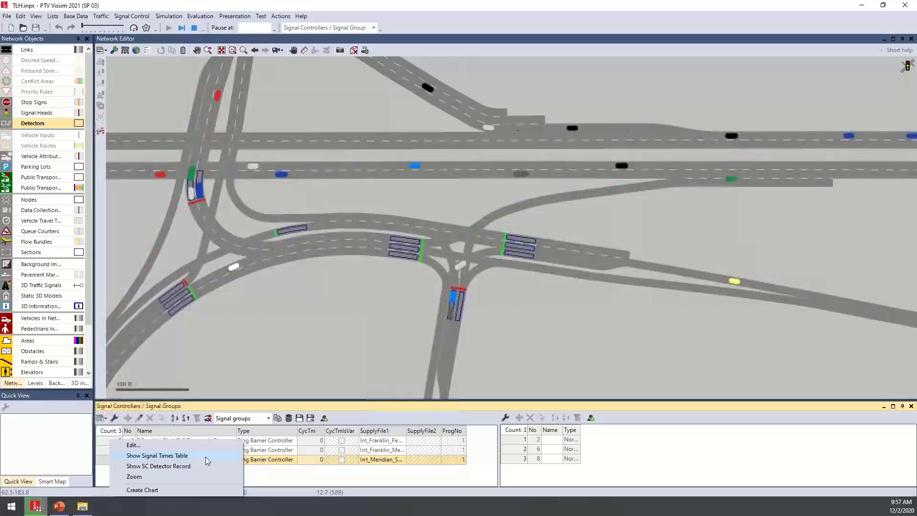
pyautogui.click(157, 456)
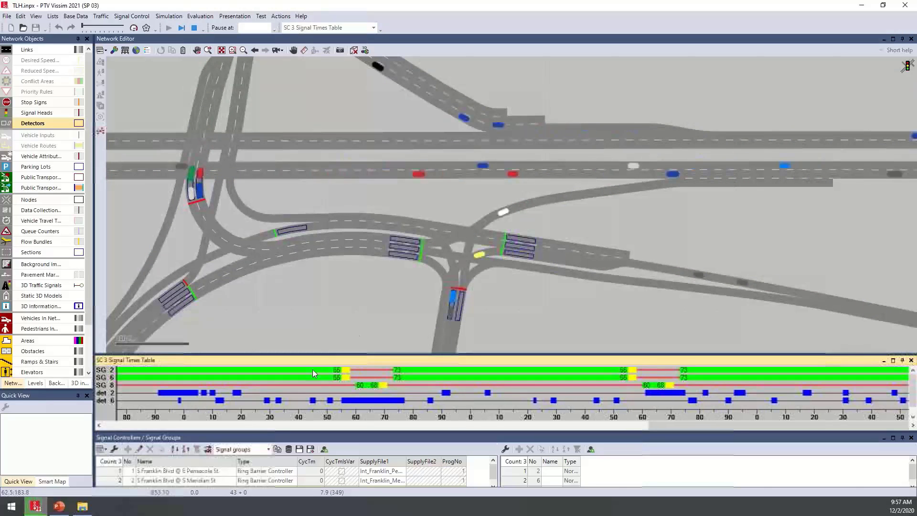
pyautogui.moveTo(353, 352); pyautogui.dragTo(352, 271)
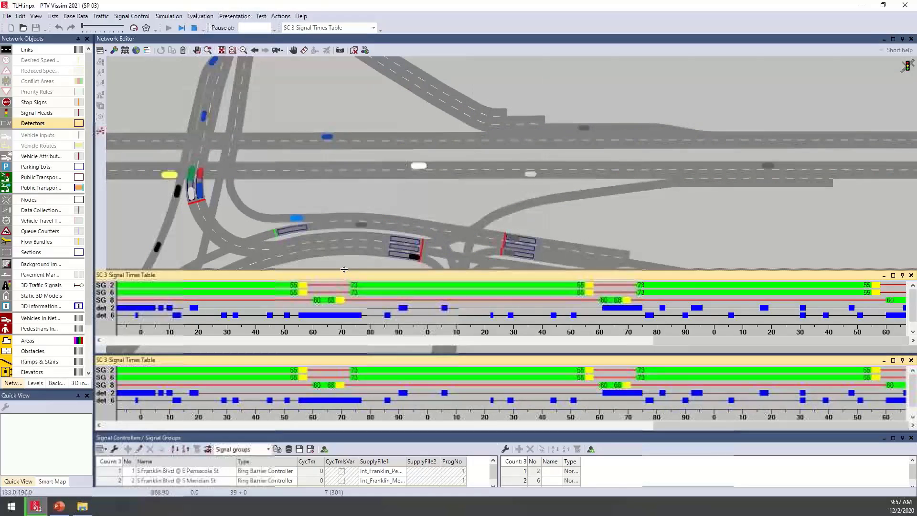
pyautogui.moveTo(340, 305); pyautogui.dragTo(341, 328)
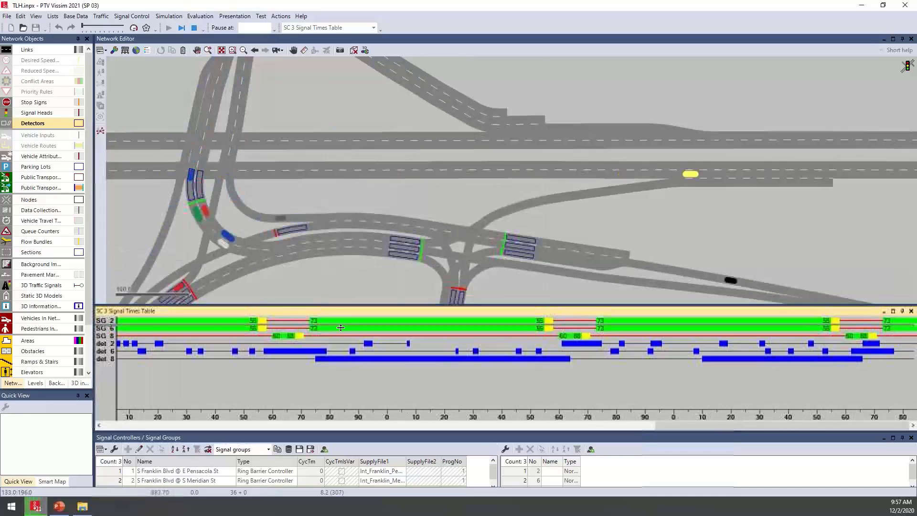
# Watch traffic at the S Meridian St @ Suwannee St intersection beside its signal times table, and pause the simulation
pyautogui.scroll(1, 479, 291)
pyautogui.scroll(1, 407, 193)
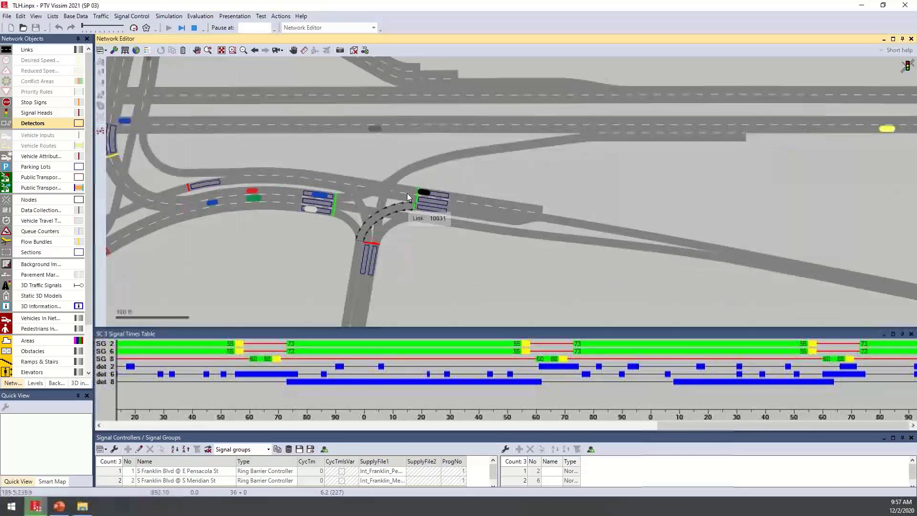
pyautogui.scroll(1, 409, 195)
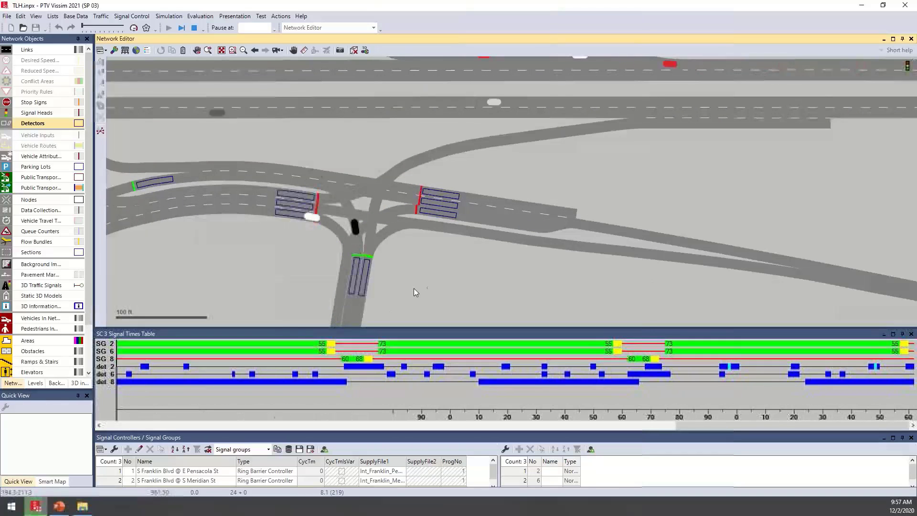
pyautogui.moveTo(414, 288); pyautogui.dragTo(444, 288)
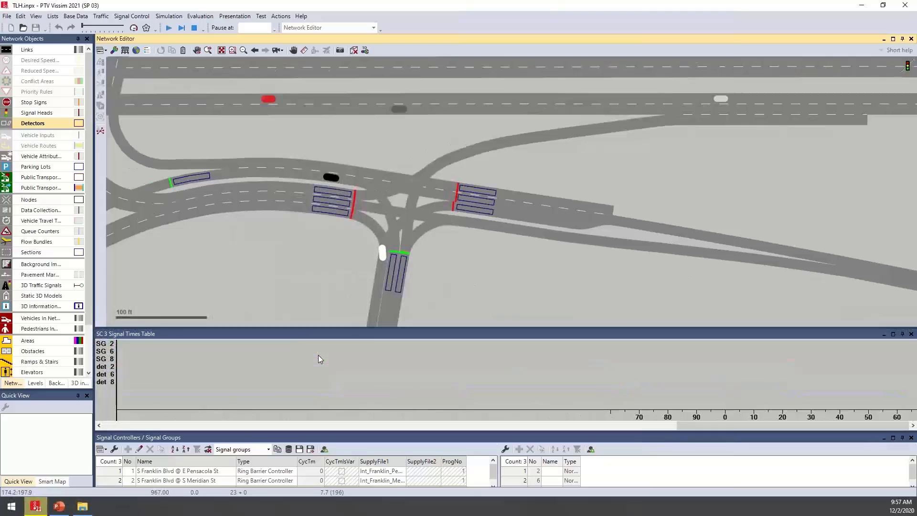
# Examine the green, amber and red times of signal groups 2, 6 and 8 over successive cycles in the signal times table
pyautogui.click(318, 355)
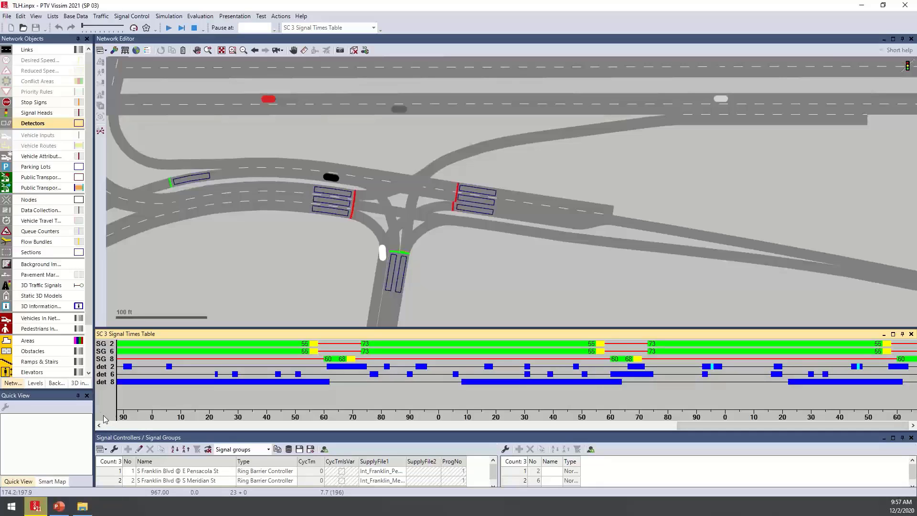
pyautogui.moveTo(362, 349); pyautogui.dragTo(384, 352)
pyautogui.moveTo(618, 355); pyautogui.dragTo(610, 356)
pyautogui.moveTo(362, 346); pyautogui.dragTo(581, 356)
pyautogui.moveTo(613, 356); pyautogui.dragTo(614, 357)
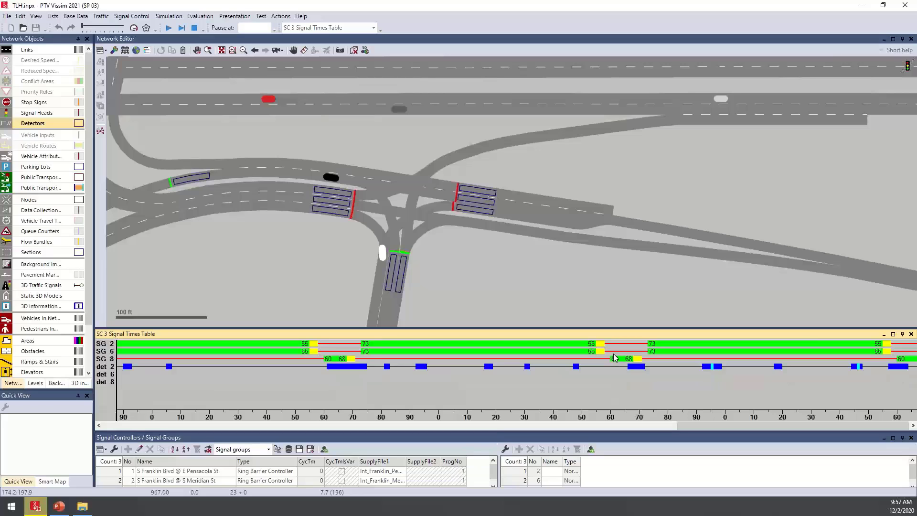
# Close the SC 3 signal times table and bring all three signalized intersections back into view
pyautogui.click(912, 339)
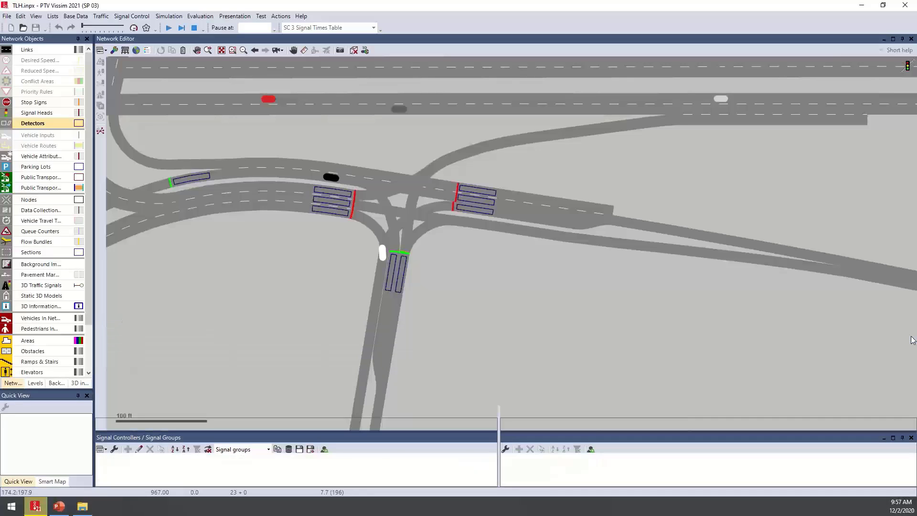
pyautogui.scroll(-2, 382, 234)
pyautogui.moveTo(339, 180); pyautogui.dragTo(444, 245)
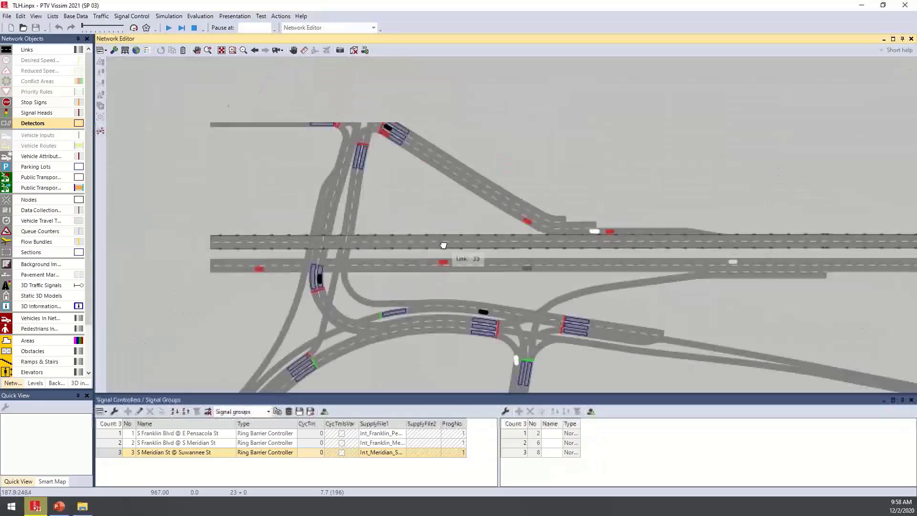
pyautogui.scroll(-1, 443, 245)
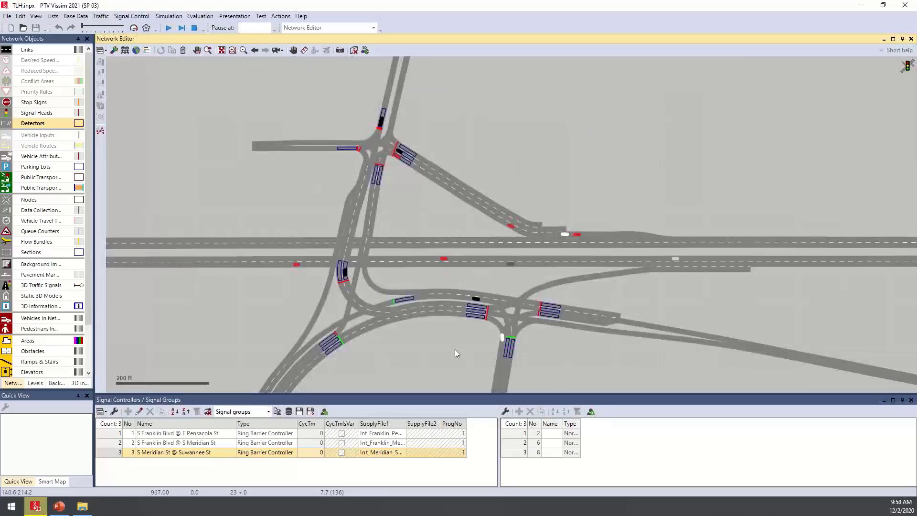